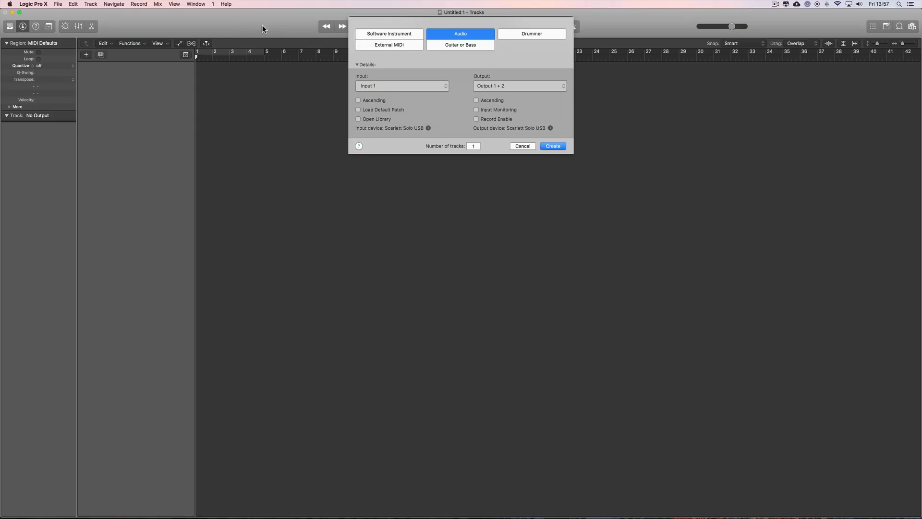
Create one new audio track using Input 1 and Output 1 + 2.
left_click(464, 36)
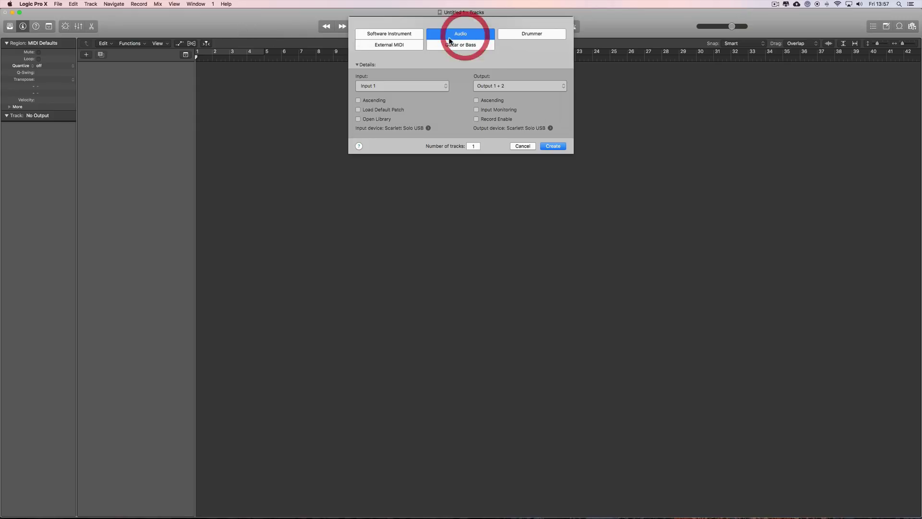
left_click(461, 36)
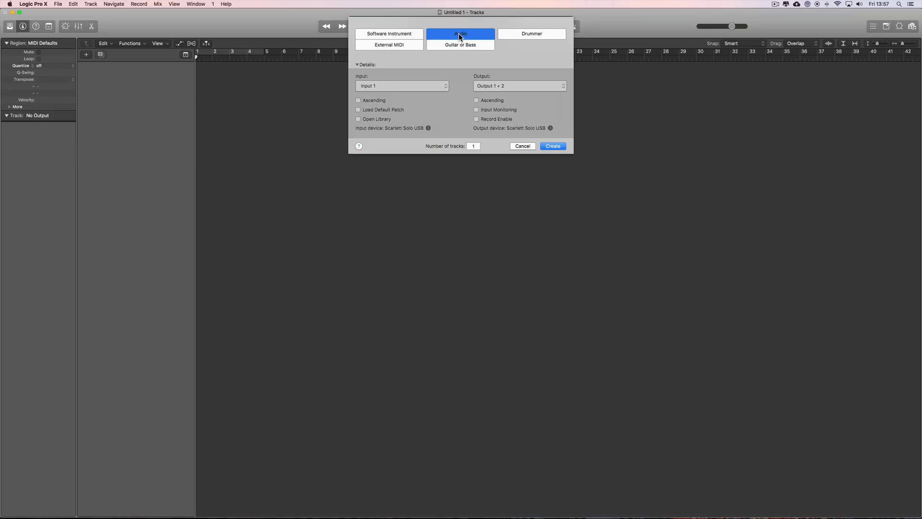
left_click(406, 87)
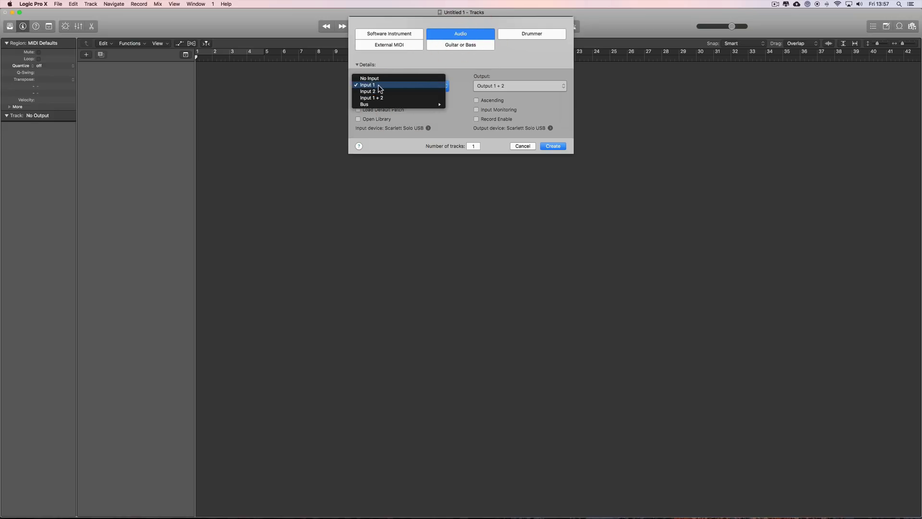
left_click(380, 85)
left_click(553, 146)
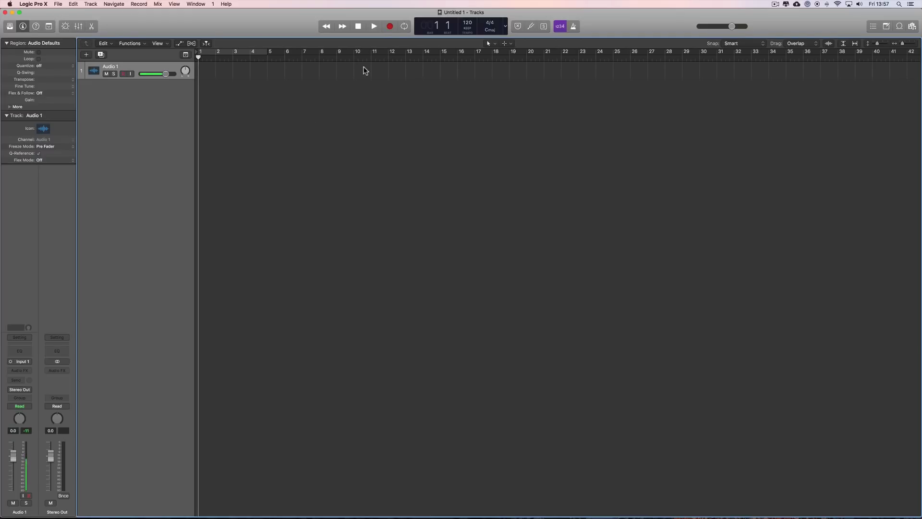
Start saving the project under a new name and create a folder named aaaa_new_song on the My Book drive for it.
left_click(58, 4)
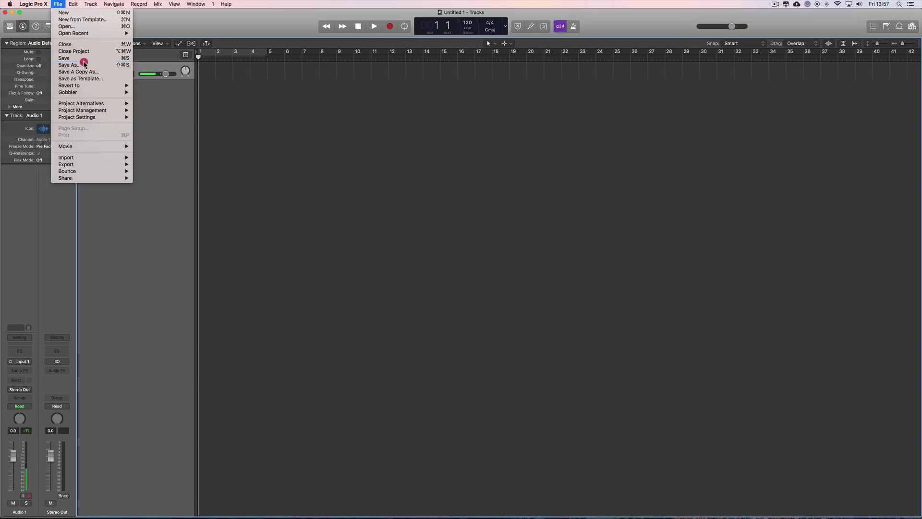
left_click(85, 70)
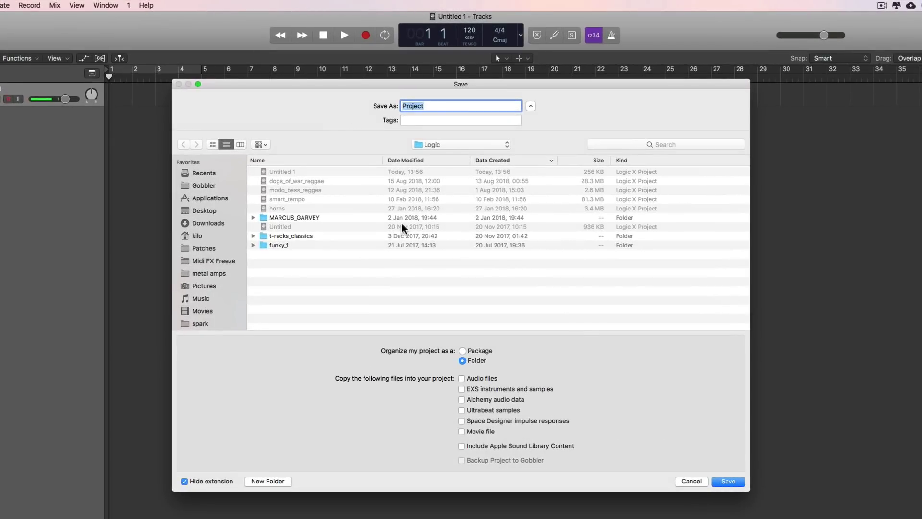
left_click(459, 144)
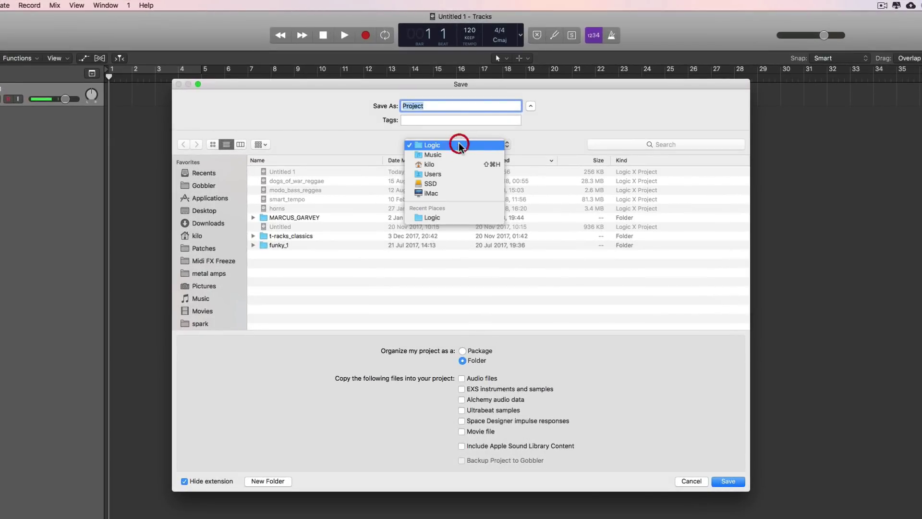
left_click(536, 142)
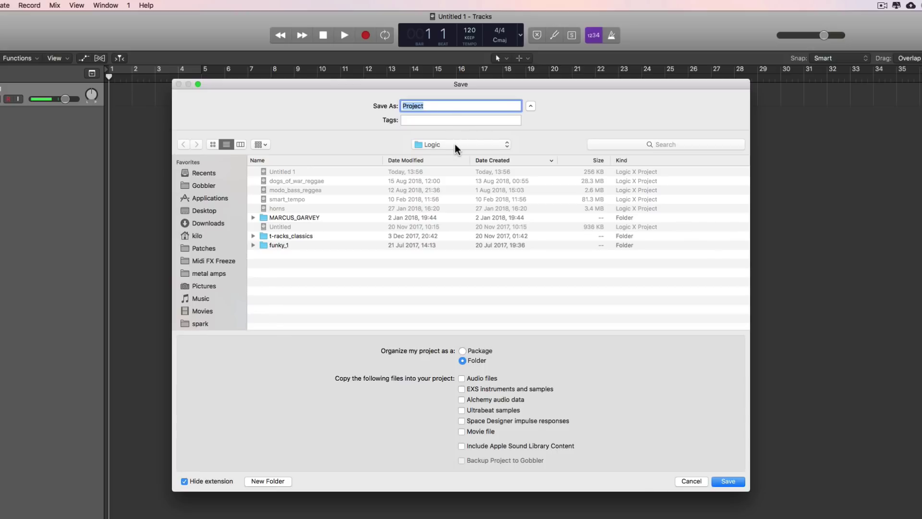
scroll(205, 267, "down", 8)
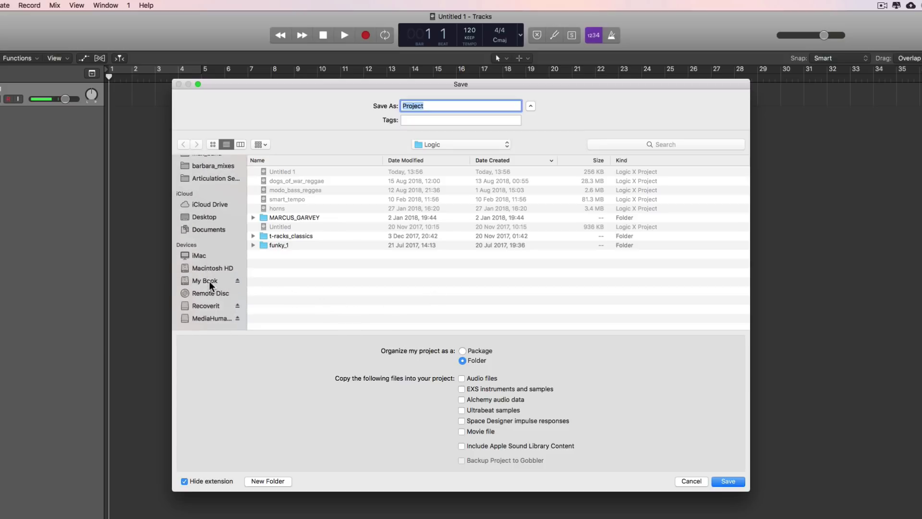
left_click(210, 283)
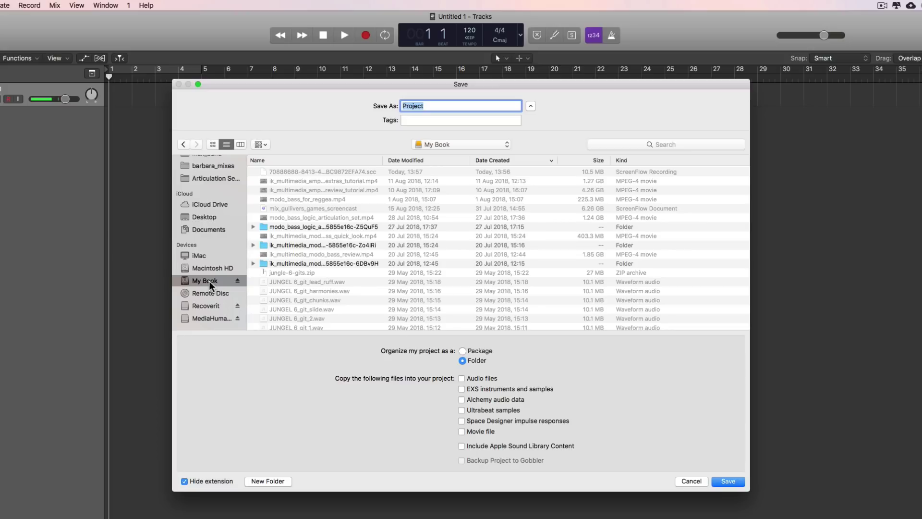
left_click(272, 482)
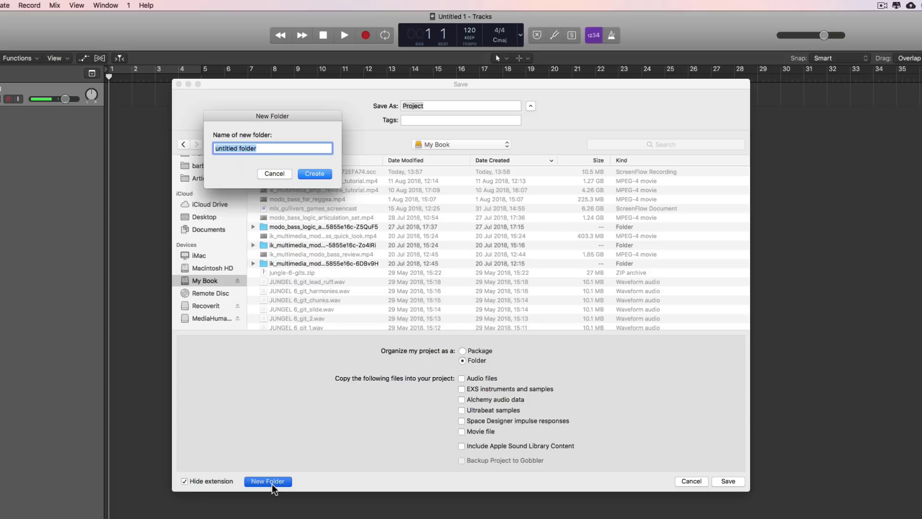
type("aaaa_new_song")
left_click(320, 174)
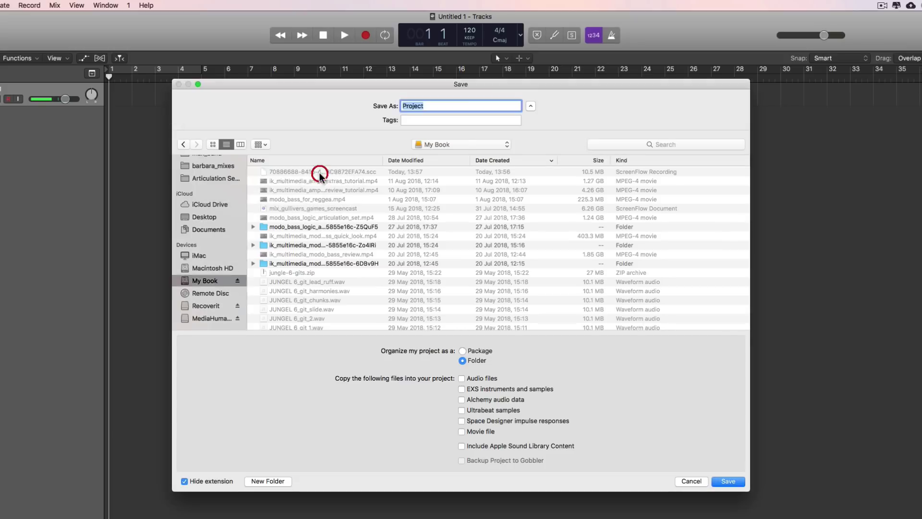
left_click(460, 141)
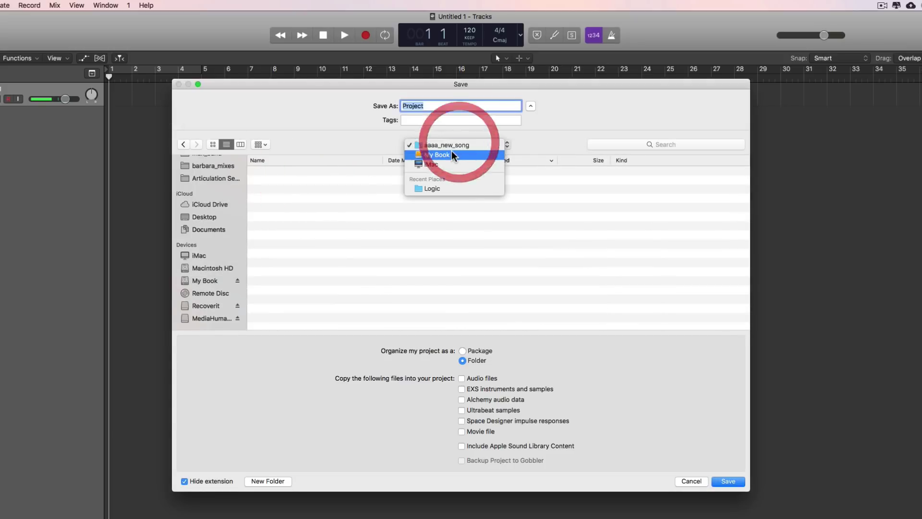
left_click(538, 149)
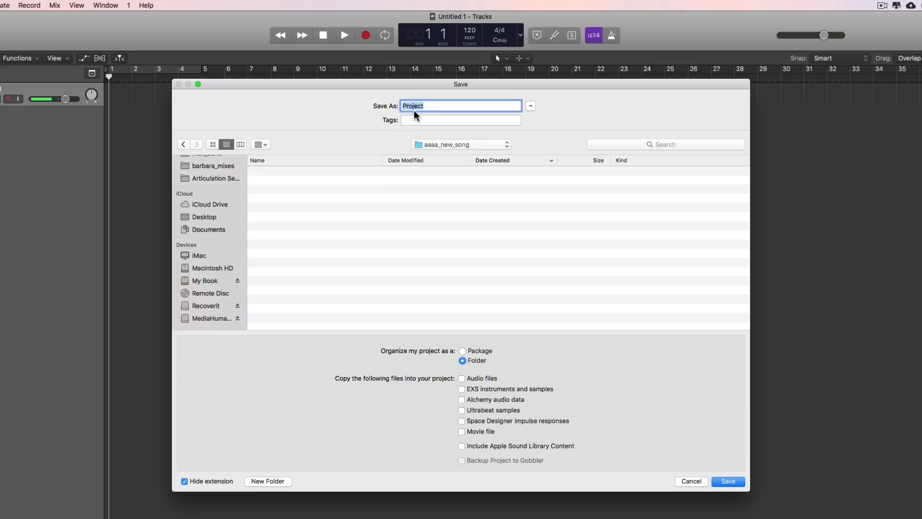
Name the project new_song_1, organize it as a package, and save it in the aaaa_new_song folder.
type("new_somg")
key("BackSpace")
key("BackSpace")
type("ng_")
left_click(463, 351)
left_click(464, 360)
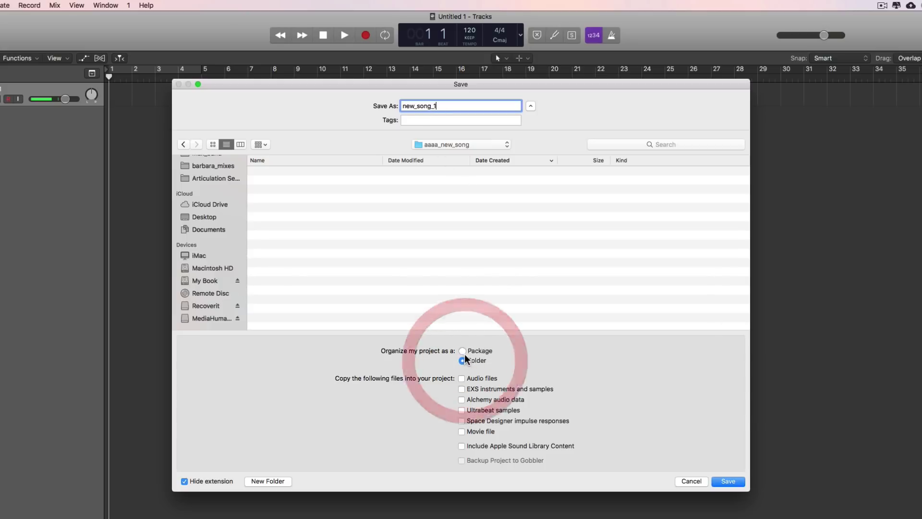
left_click(463, 351)
left_click(464, 360)
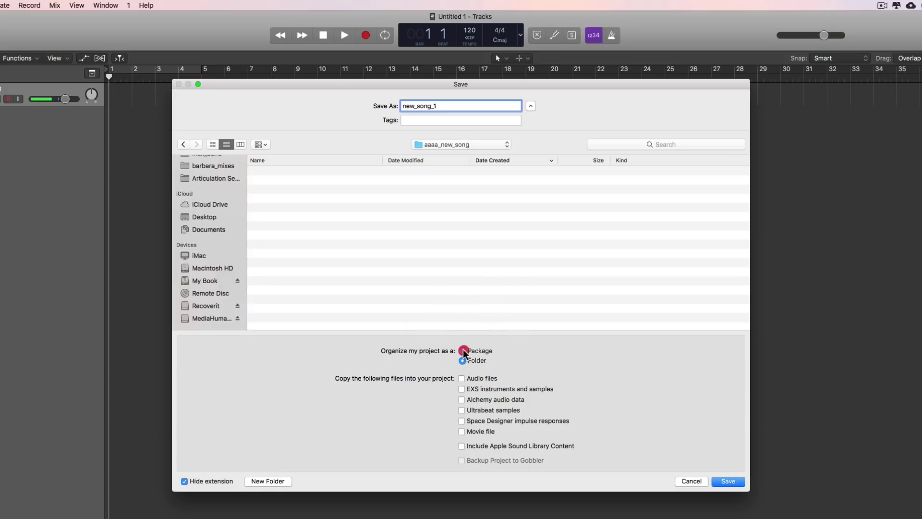
left_click(464, 352)
left_click(464, 361)
left_click(464, 351)
left_click(463, 360)
left_click(464, 351)
left_click(728, 480)
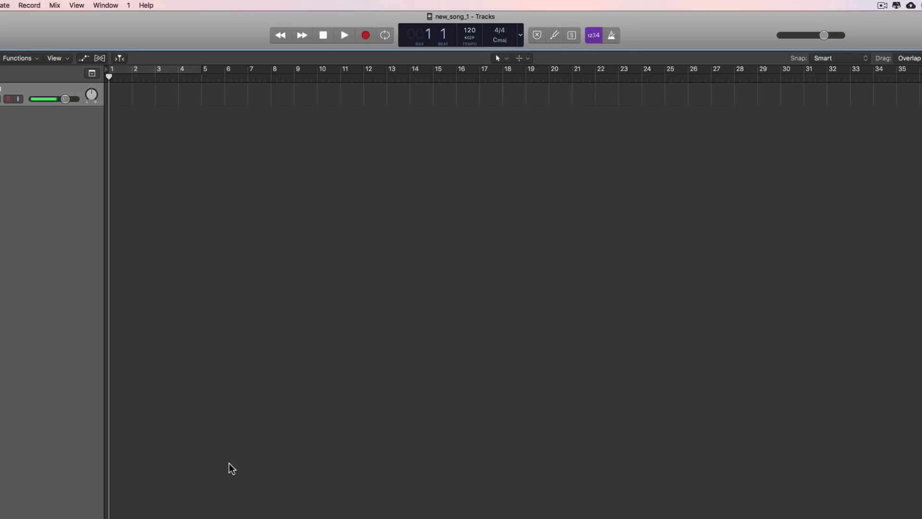
Switch to Finder and open the aaaa_new_song folder on My Book to view the saved new_song_1 project.
key("super+Tab")
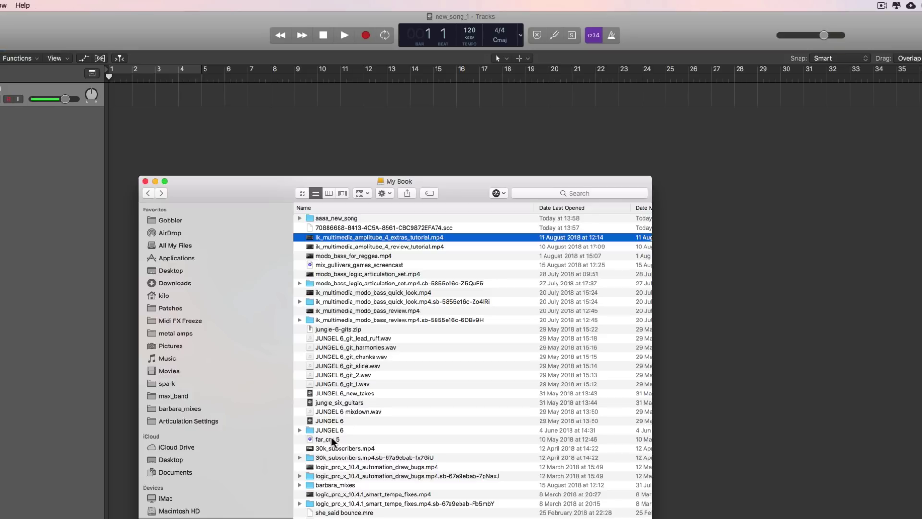
left_click(330, 218)
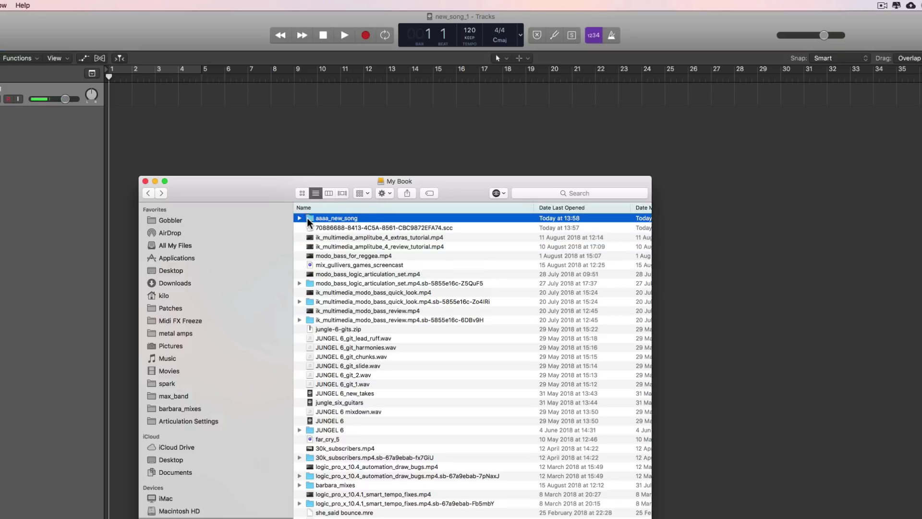
double_click(306, 217)
left_click(329, 221)
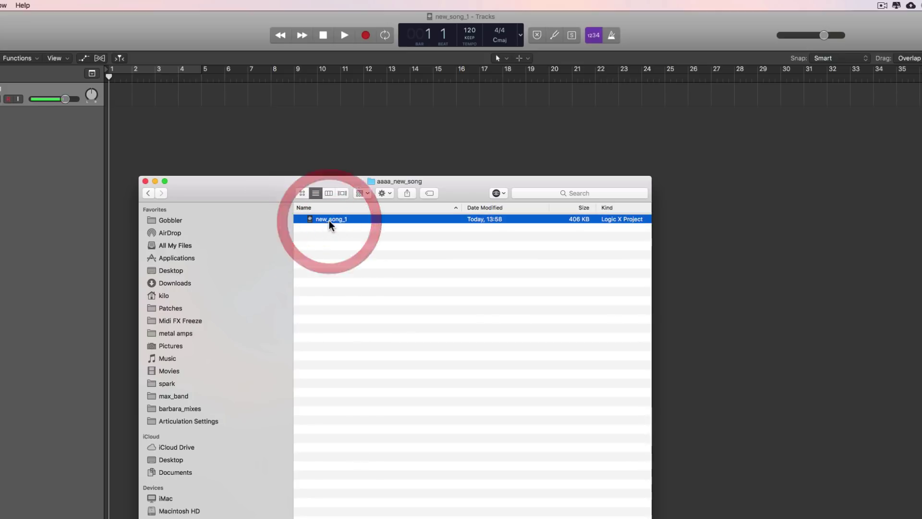
left_click_drag(260, 186, 304, 192)
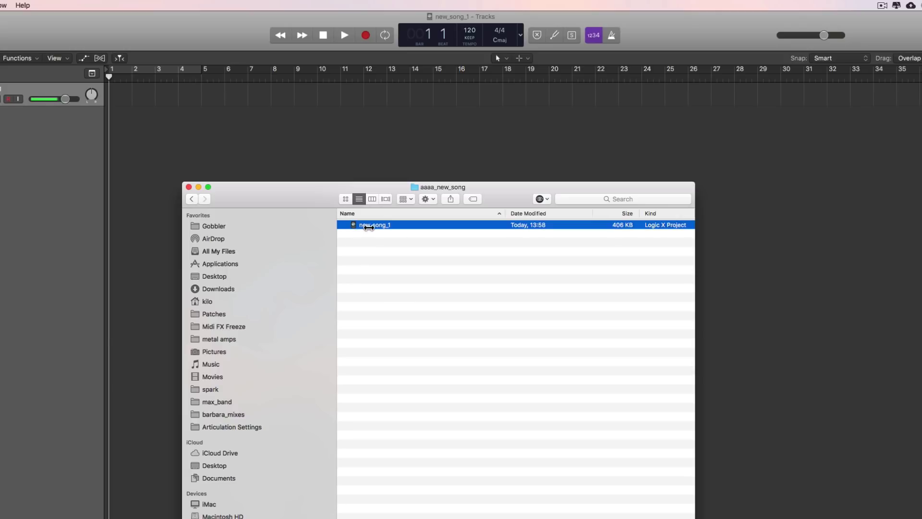
Show the package contents of new_song_1, inspect its Media and Audio Files folders, and return to the aaaa_new_song folder.
right_click(380, 226)
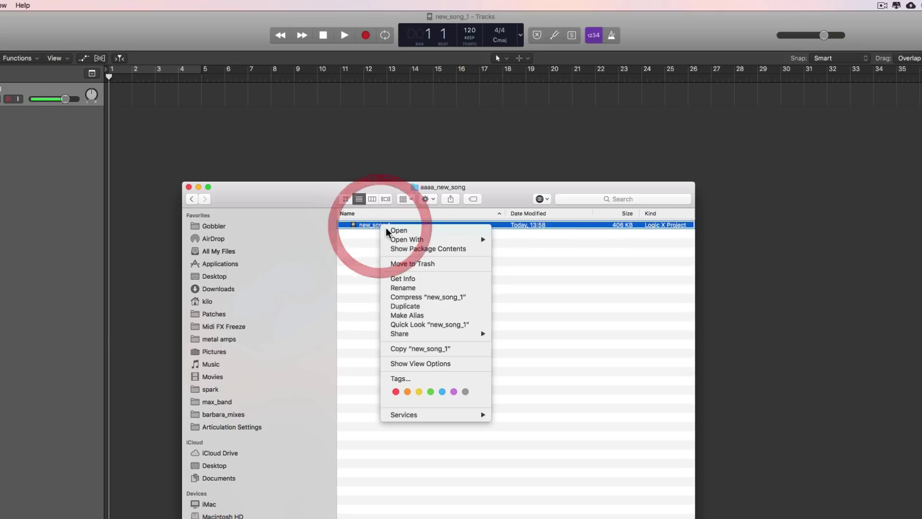
left_click(413, 249)
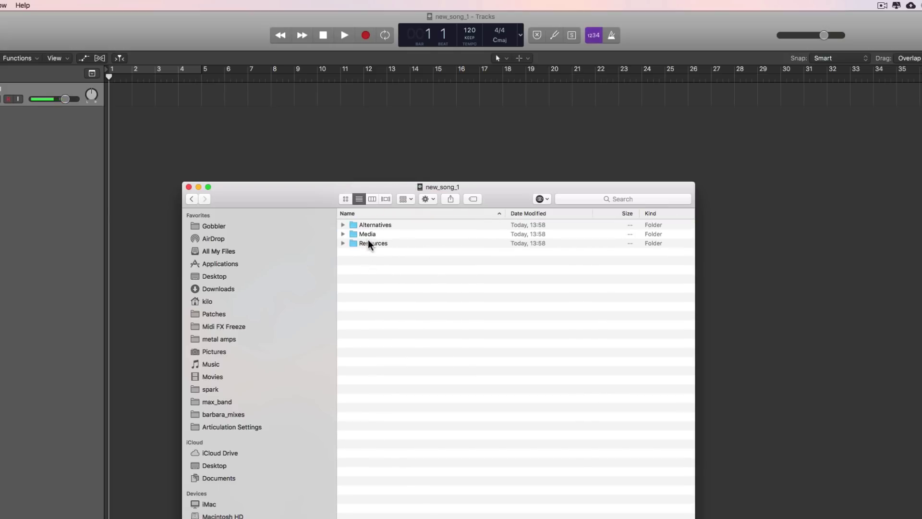
left_click(343, 235)
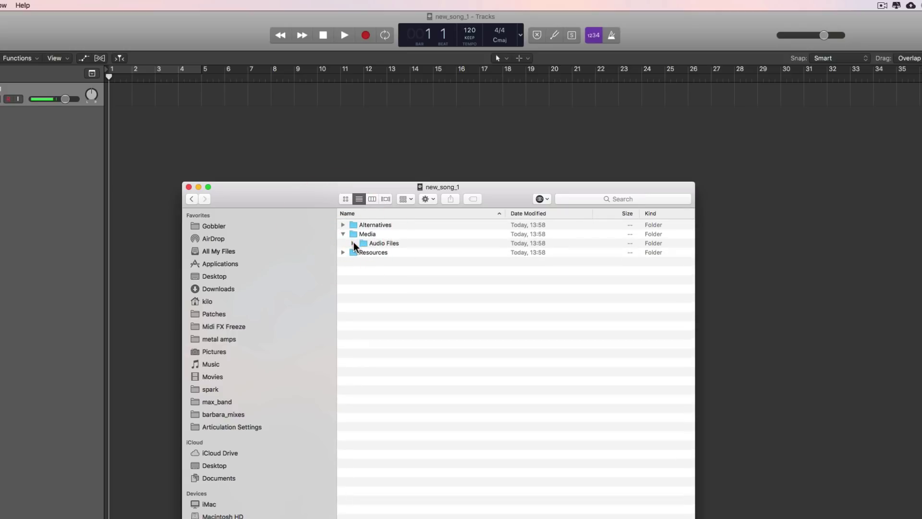
left_click(354, 243)
left_click(344, 235)
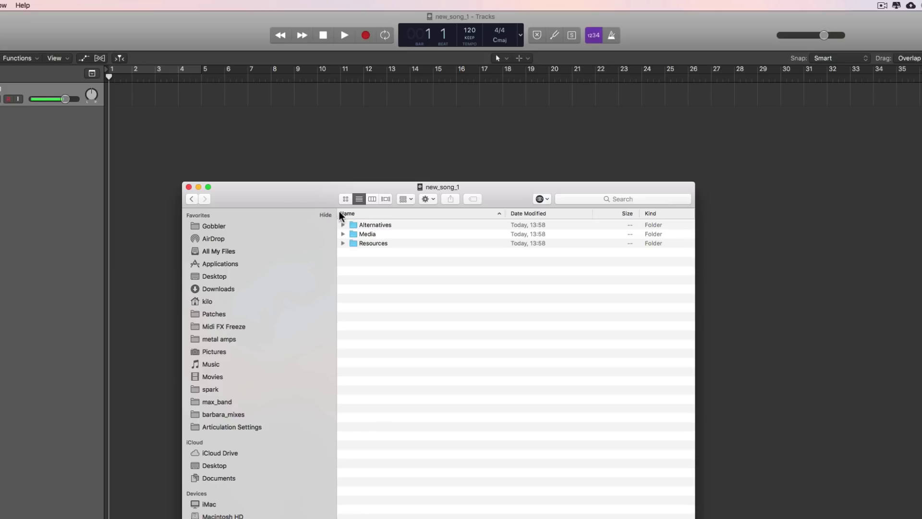
left_click(195, 198)
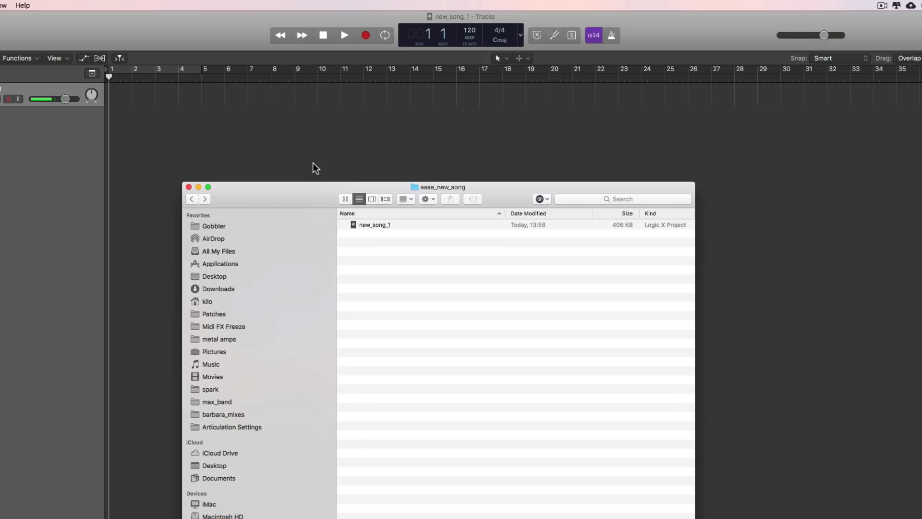
Return to Logic Pro X, examine the audio recording path in the project's Recording settings, and close the settings window.
left_click(395, 158)
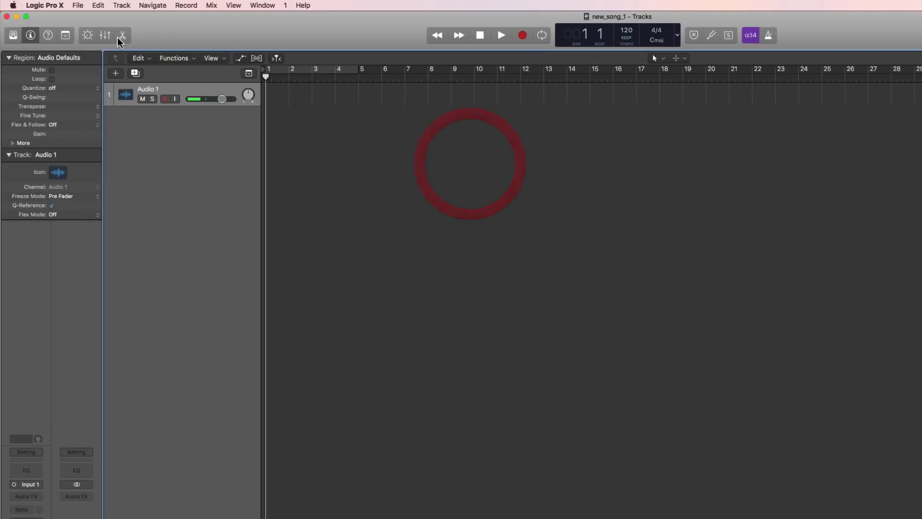
left_click(77, 6)
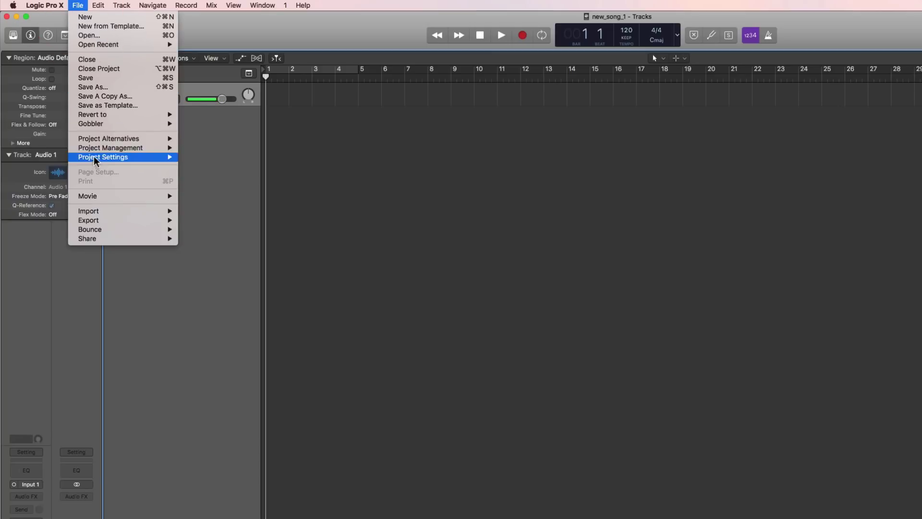
mouse_move(96, 159)
left_click(198, 158)
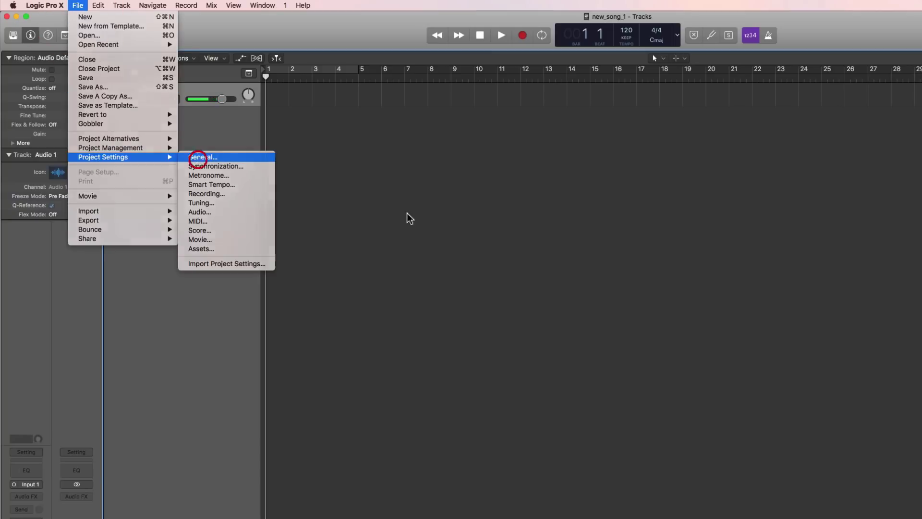
left_click(492, 212)
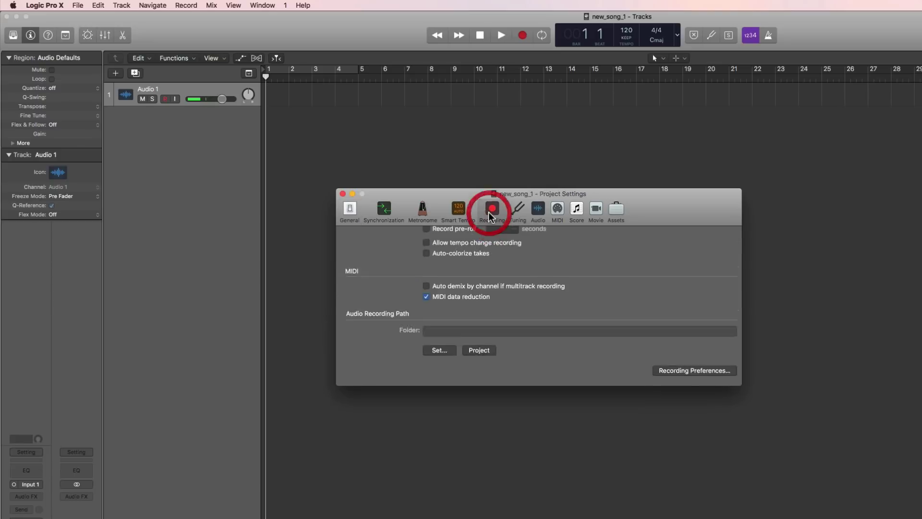
left_click(437, 371)
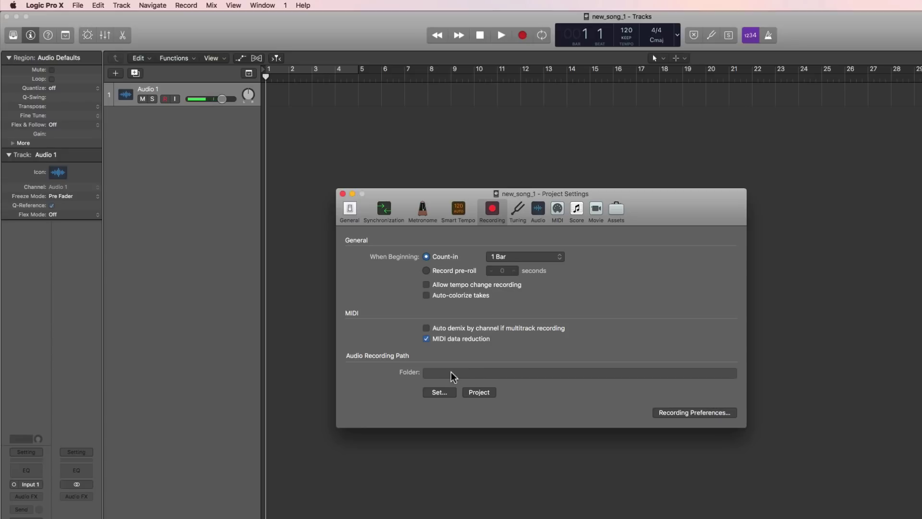
left_click(438, 373)
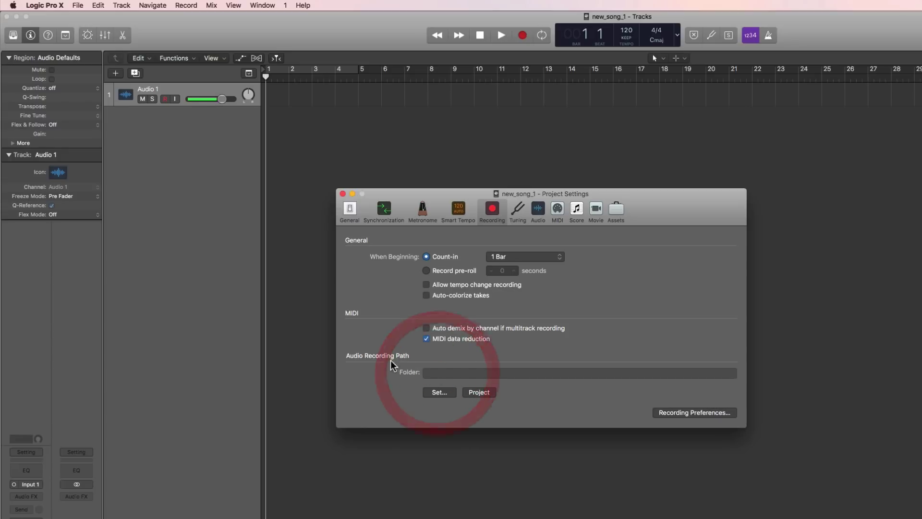
left_click(435, 377)
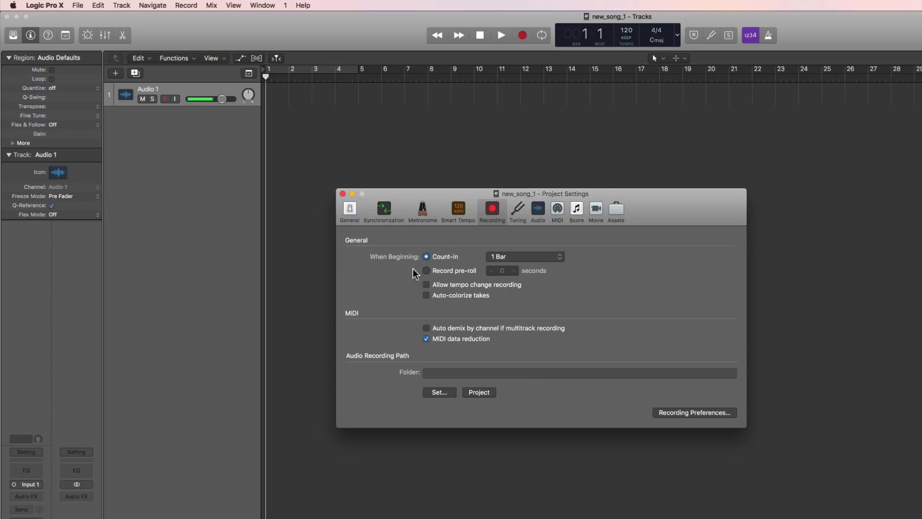
left_click(342, 194)
Record about four bars of audio on the Audio 1 track from bar 1, and stop recording.
left_click(523, 36)
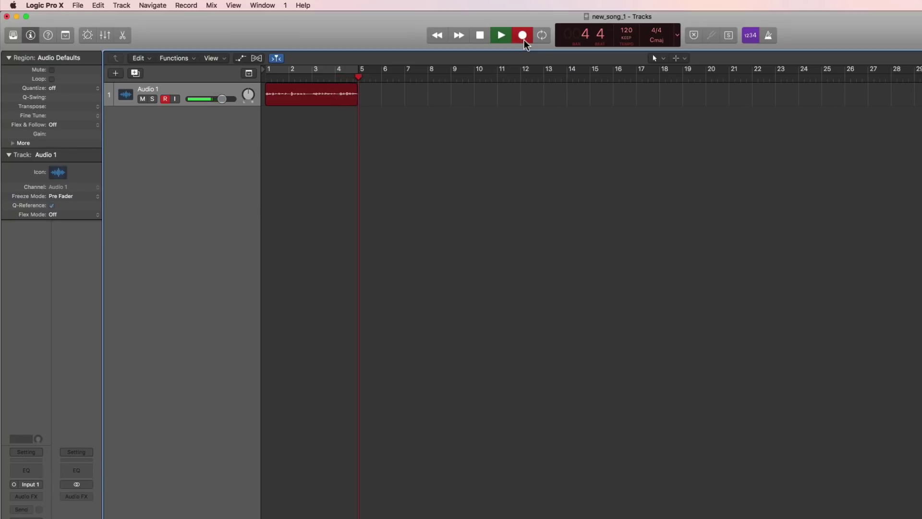
key("space")
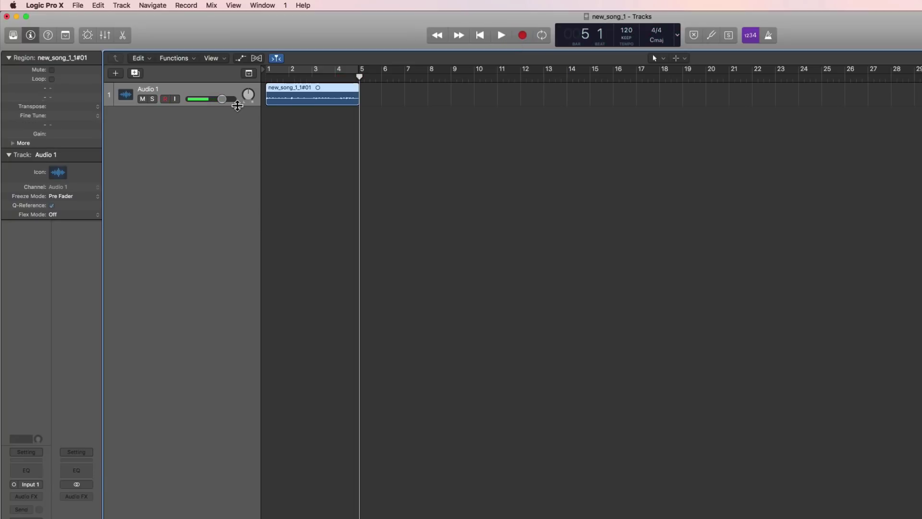
Switch to Finder, show the package contents of new_song_1, find the recorded file in Media's Audio Files folder, and return to aaaa_new_song.
left_click_drag(239, 105, 239, 139)
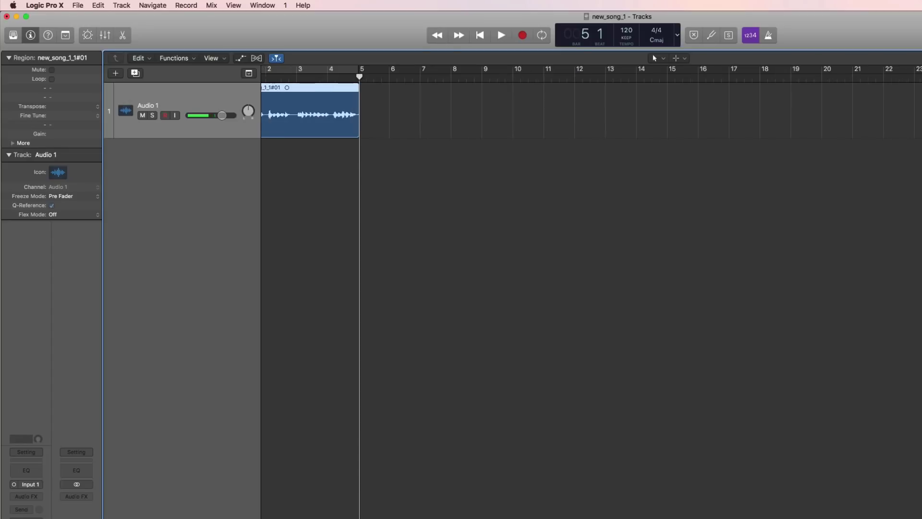
key("z")
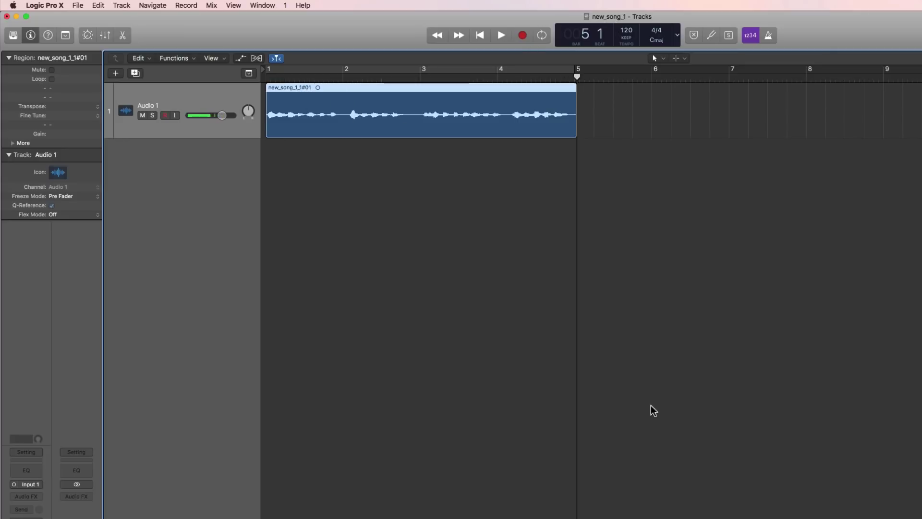
key("super+Tab")
left_click(523, 226)
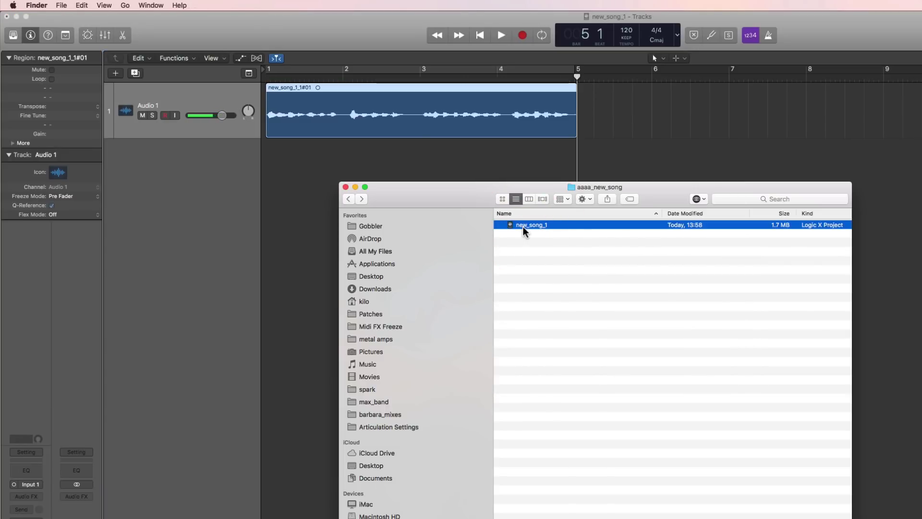
right_click(523, 227)
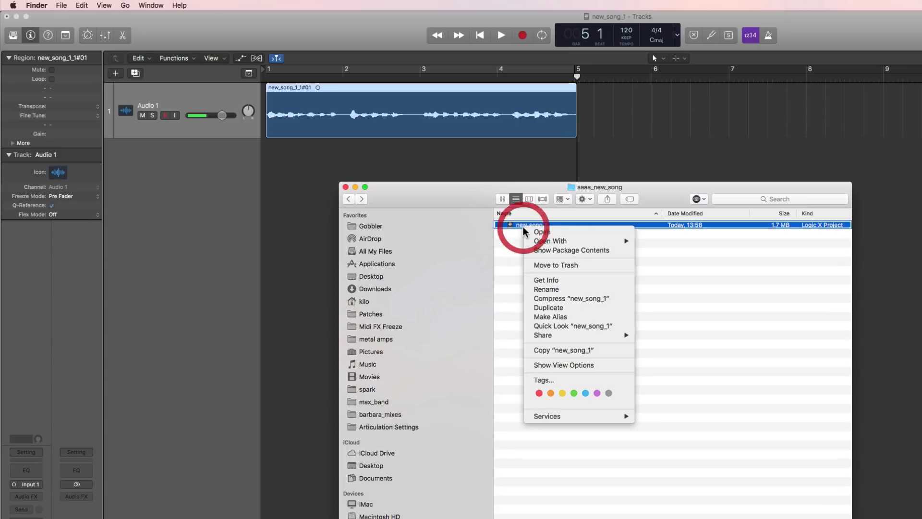
left_click(560, 251)
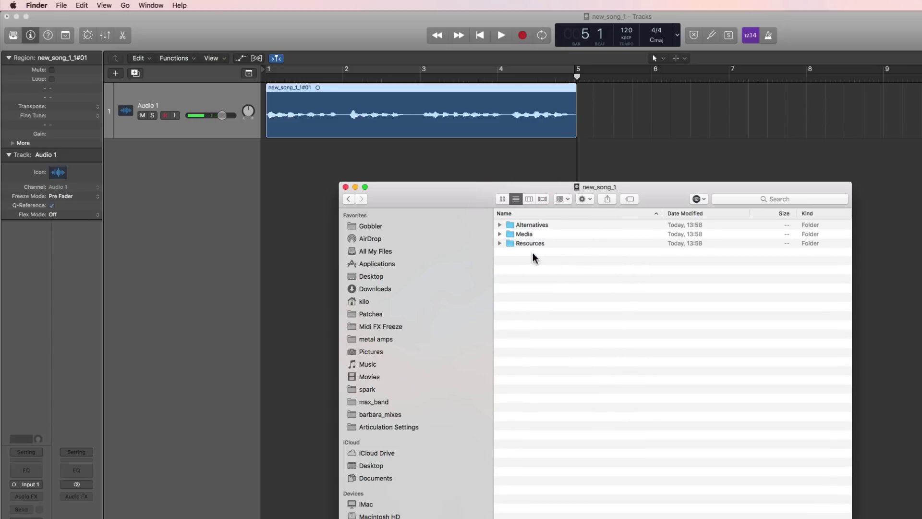
left_click(500, 234)
left_click(510, 243)
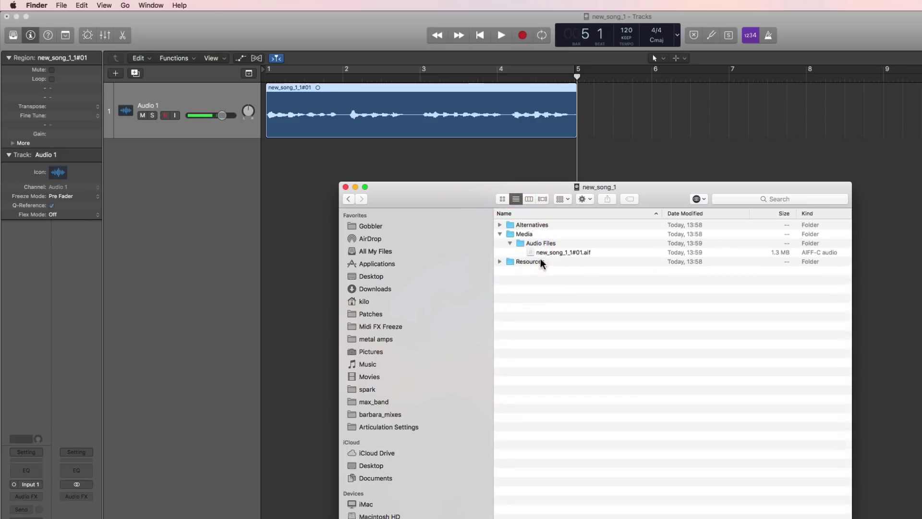
left_click(542, 253)
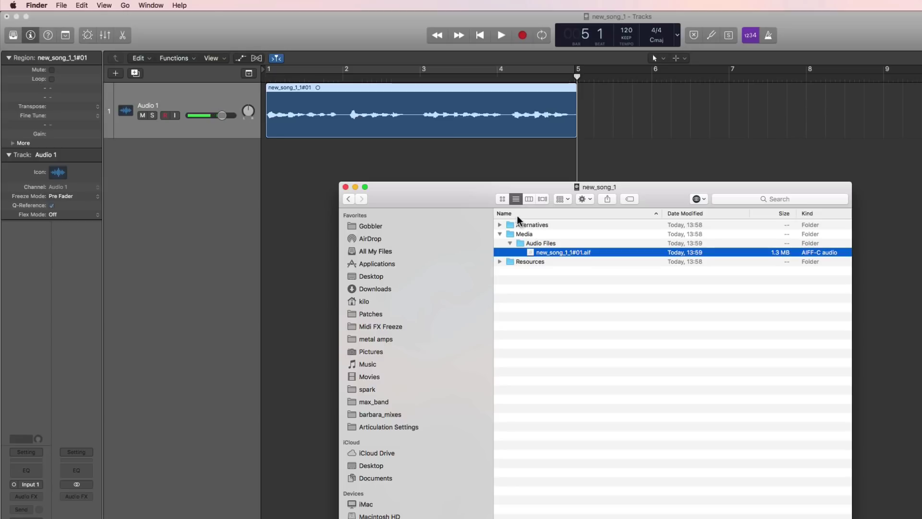
left_click(353, 199)
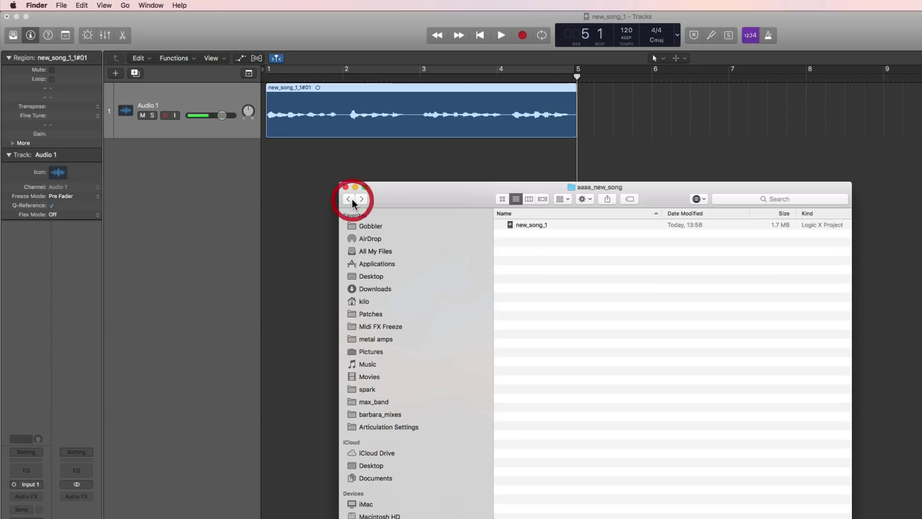
Return to Logic Pro X and delete the recorded region on Audio 1, including its audio file on disk.
left_click(355, 159)
left_click(397, 108)
key("Delete")
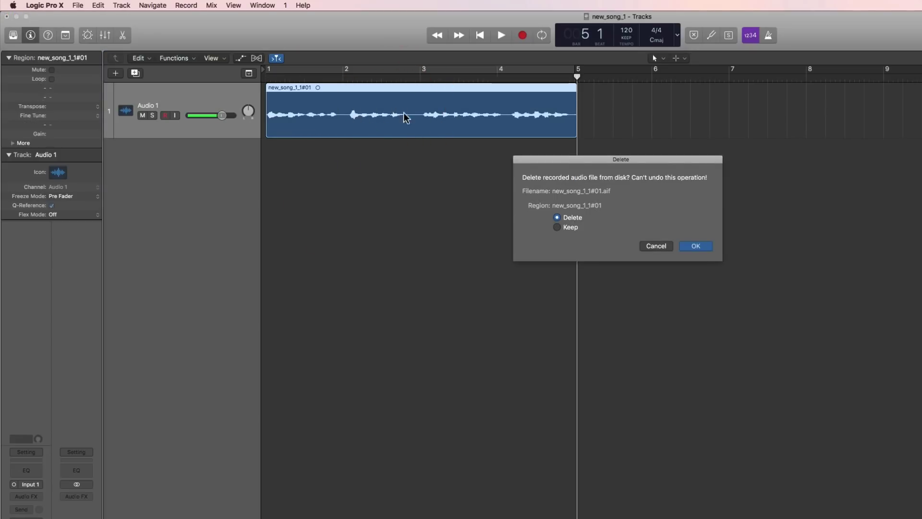
left_click(558, 218)
left_click(691, 244)
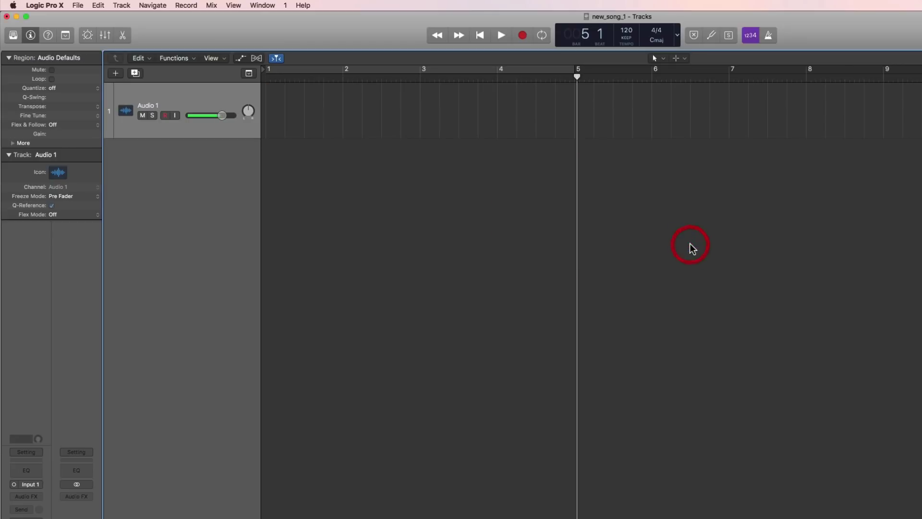
Save the project as new_song_2 in the aaaa_new_song folder, organized as a Folder.
left_click(290, 32)
left_click(78, 5)
left_click(103, 89)
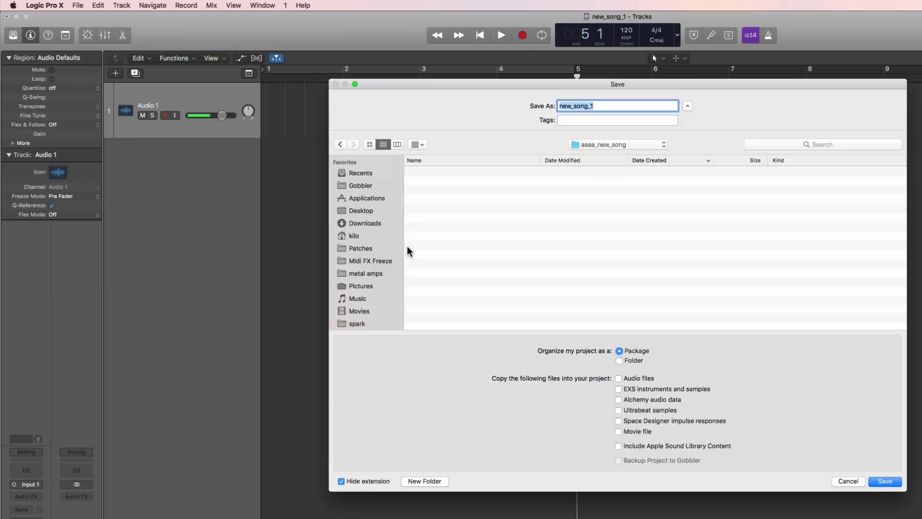
left_click(598, 144)
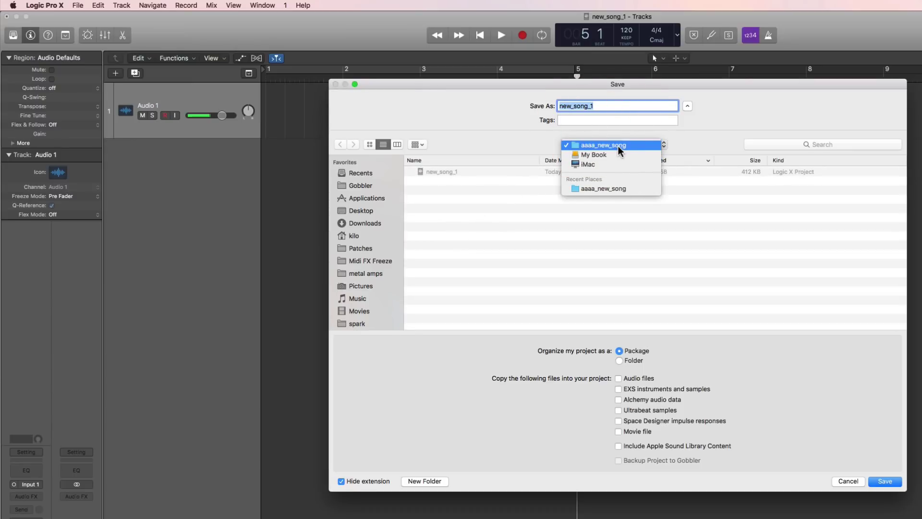
left_click(538, 150)
left_click(620, 360)
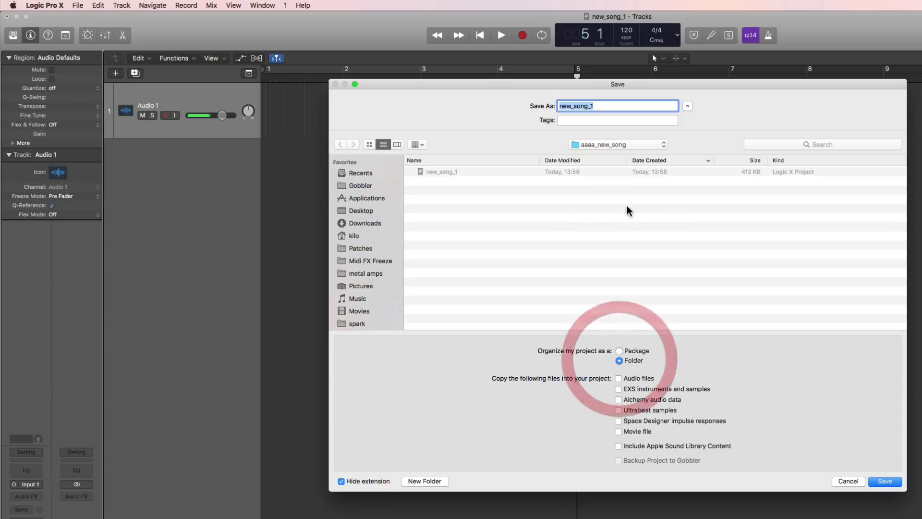
left_click(594, 107)
key("BackSpace")
type("2")
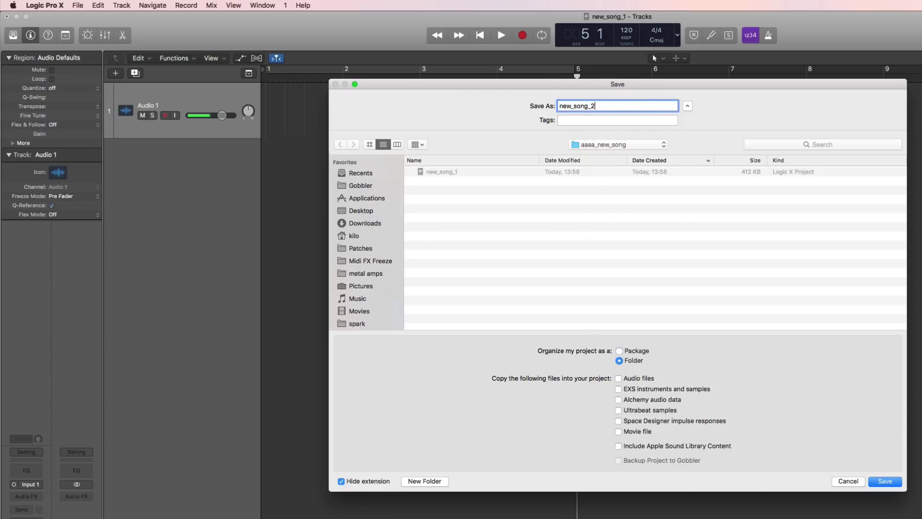
left_click(619, 351)
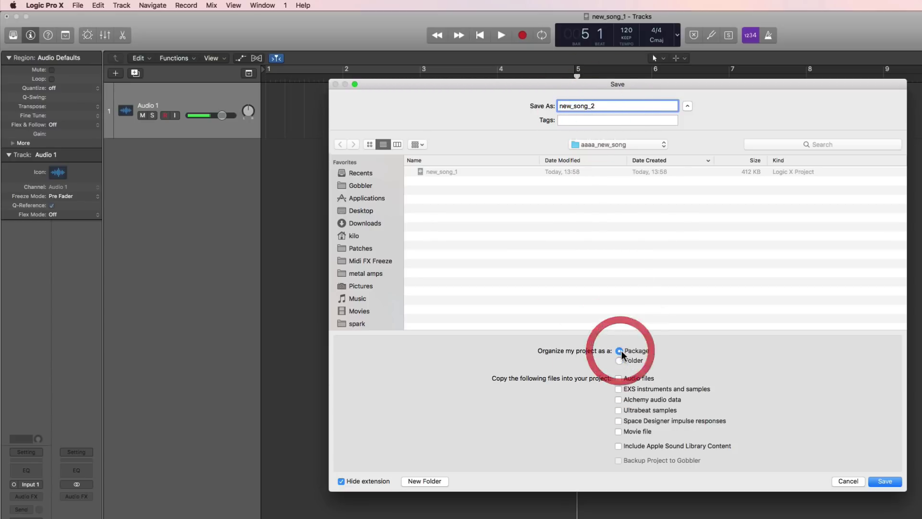
left_click(619, 361)
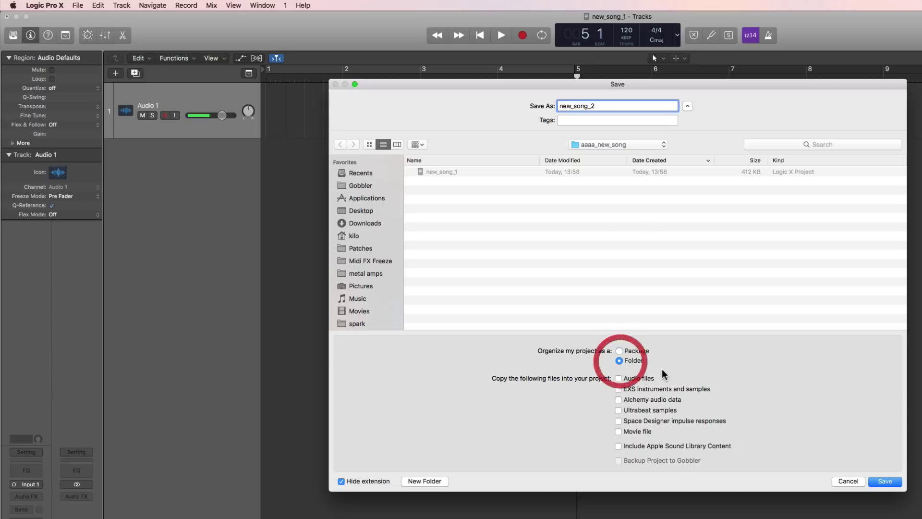
left_click(875, 480)
Switch to Finder, show the package contents of new_song_1 to check its Audio Files folder, and return to aaaa_new_song.
key("super+Tab")
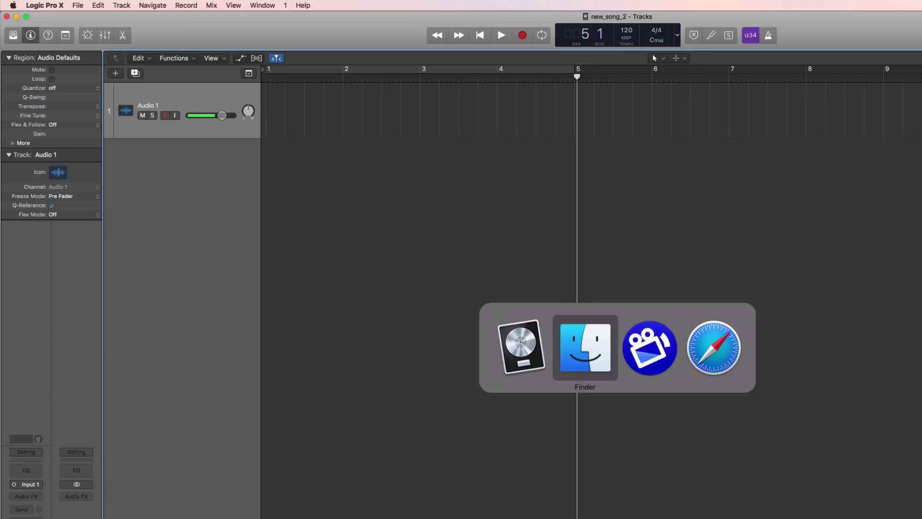
left_click(525, 226)
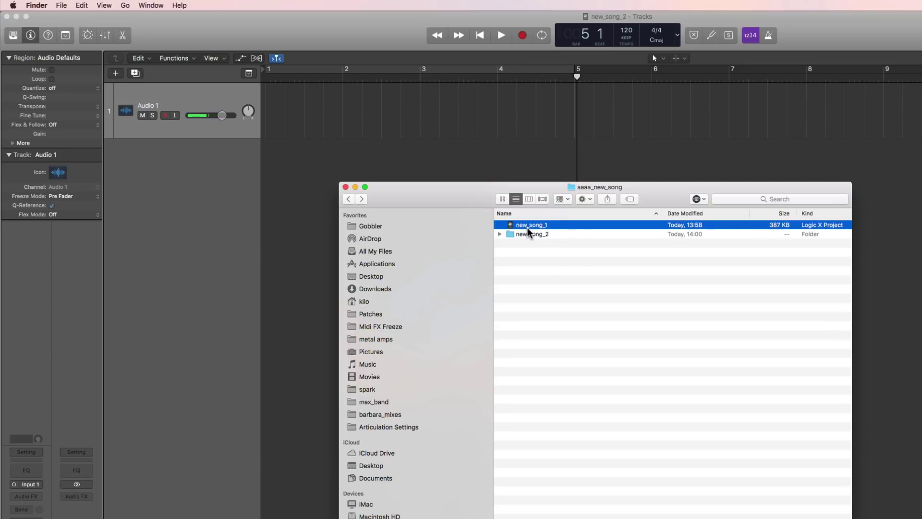
left_click(525, 234)
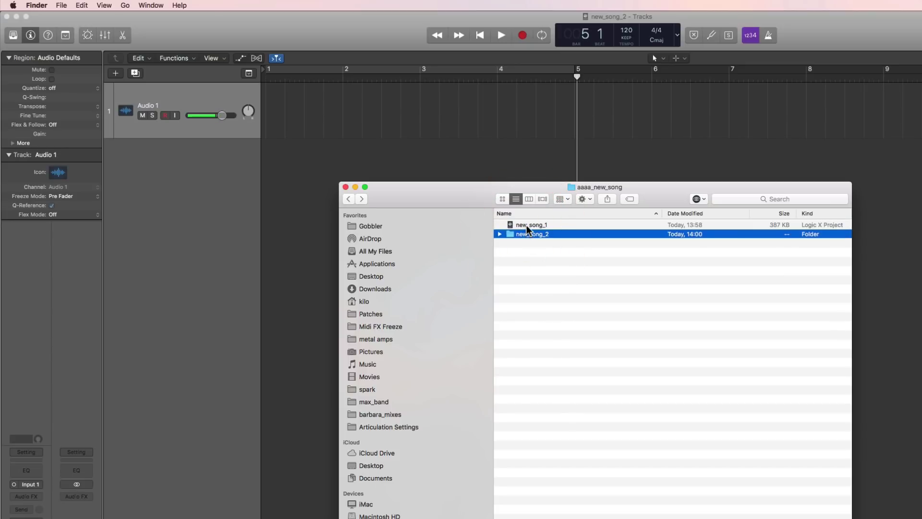
left_click(524, 225)
right_click(524, 225)
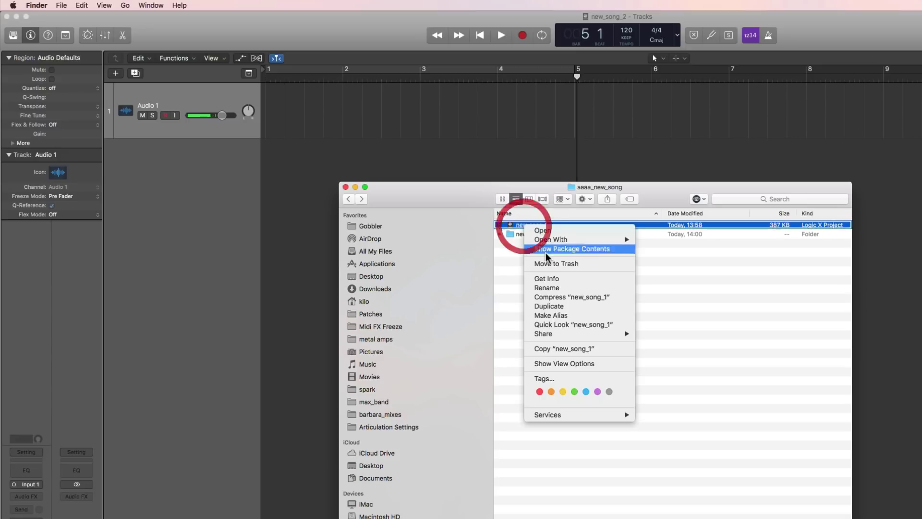
left_click(548, 249)
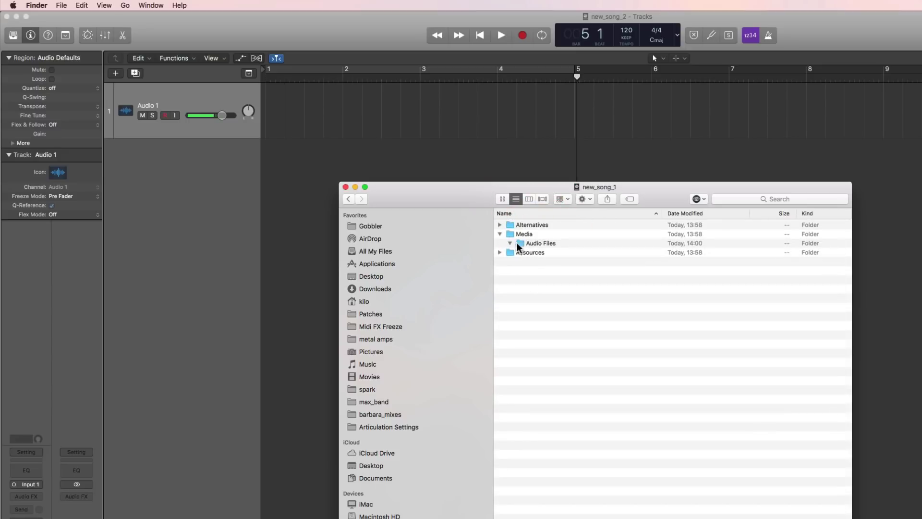
left_click(351, 199)
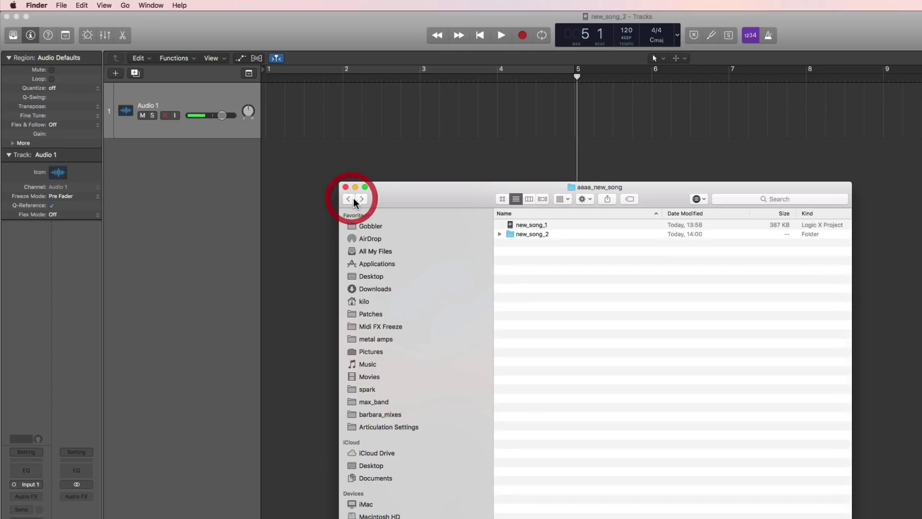
Expand the new_song_2 folder to examine its Audio Files folder and project file, and collapse it again.
left_click(521, 234)
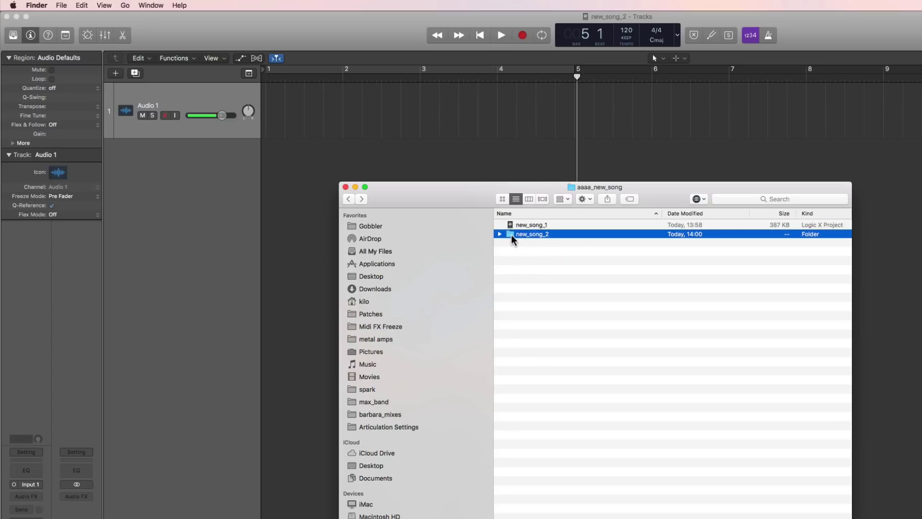
left_click(499, 234)
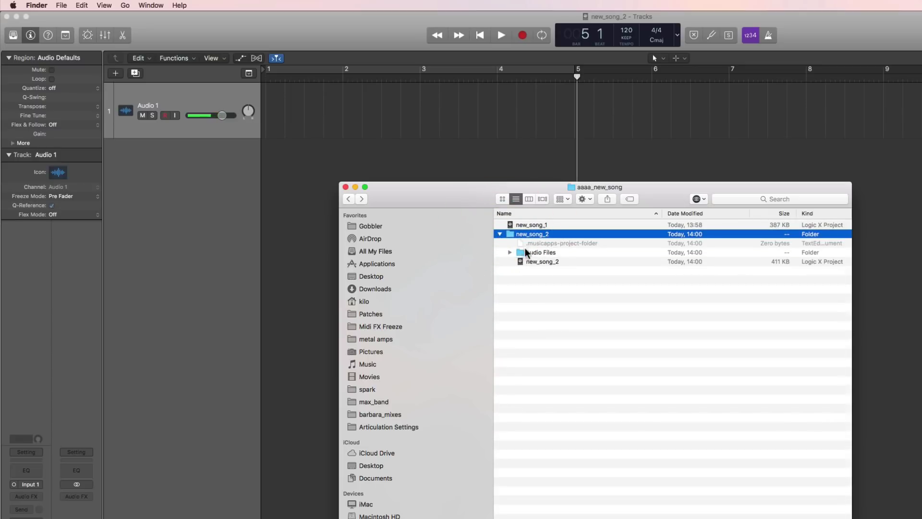
left_click(500, 234)
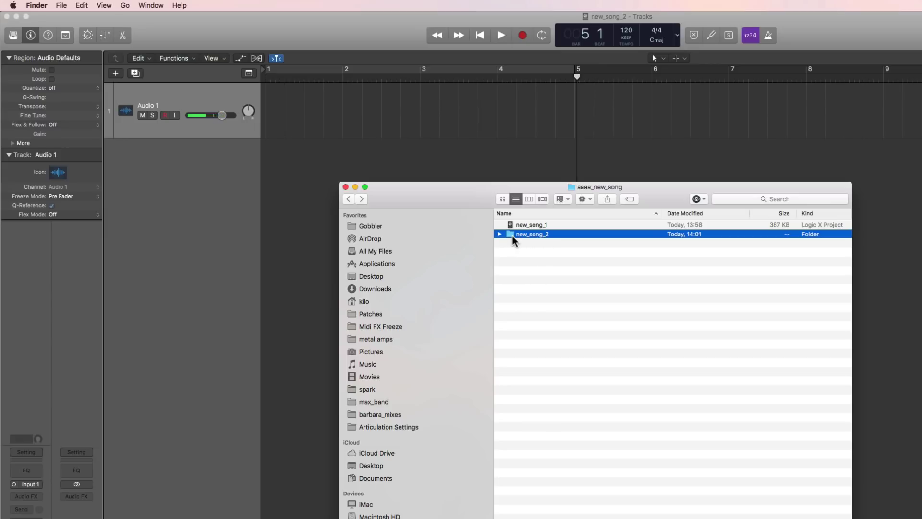
Return to Logic Pro X, examine the audio recording path in new_song_2's Recording project settings, and close the settings window.
left_click(83, 13)
left_click(78, 5)
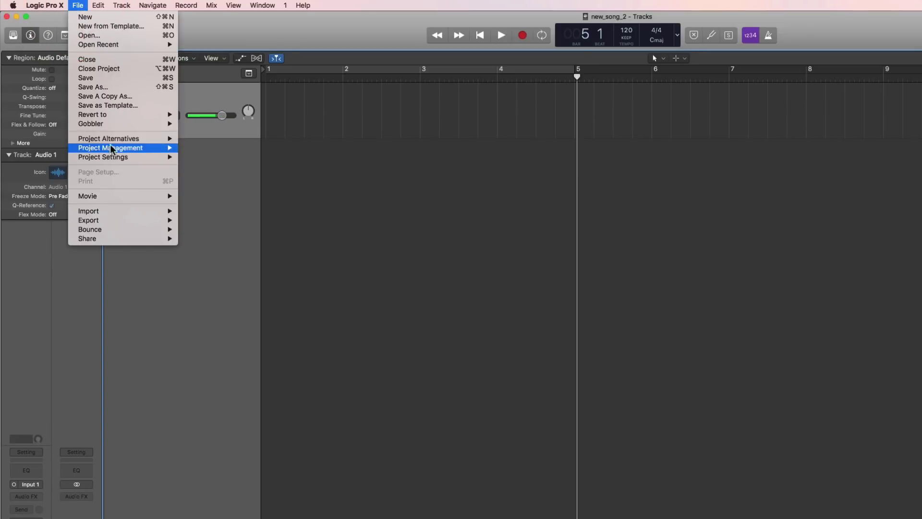
mouse_move(127, 157)
left_click(204, 157)
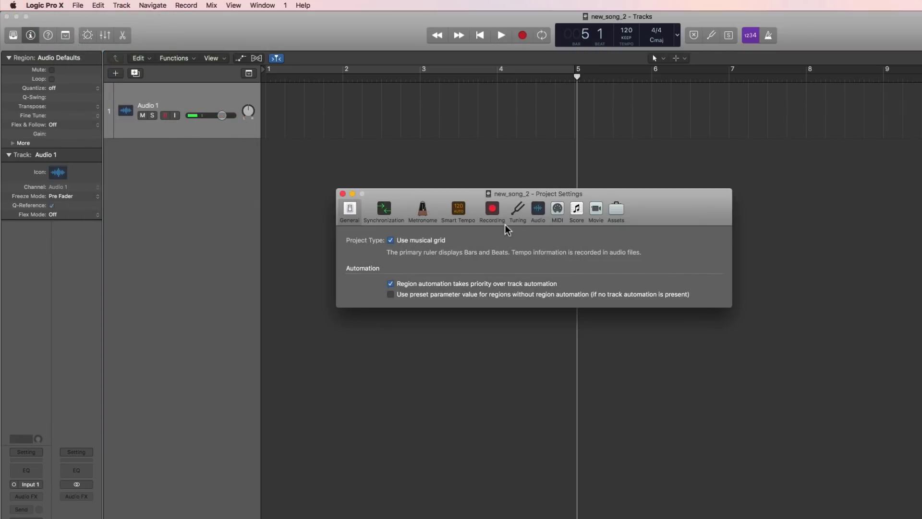
left_click(499, 222)
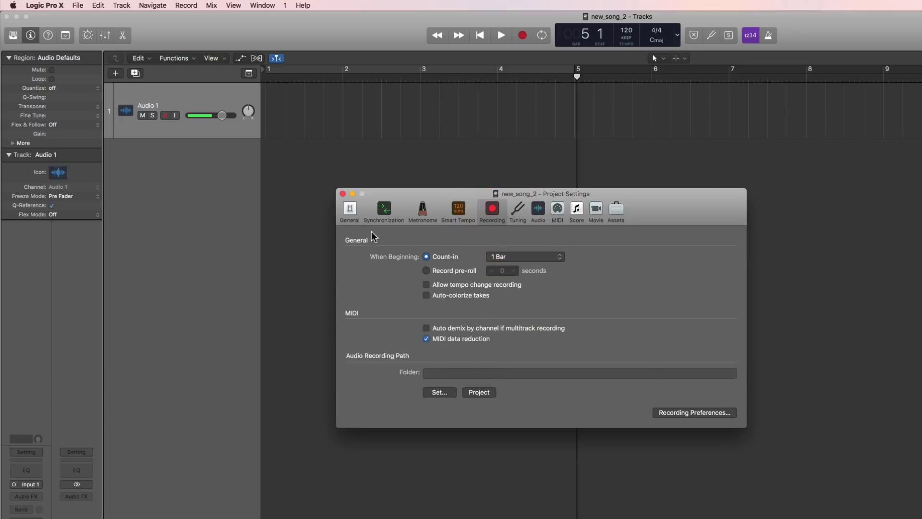
left_click(343, 194)
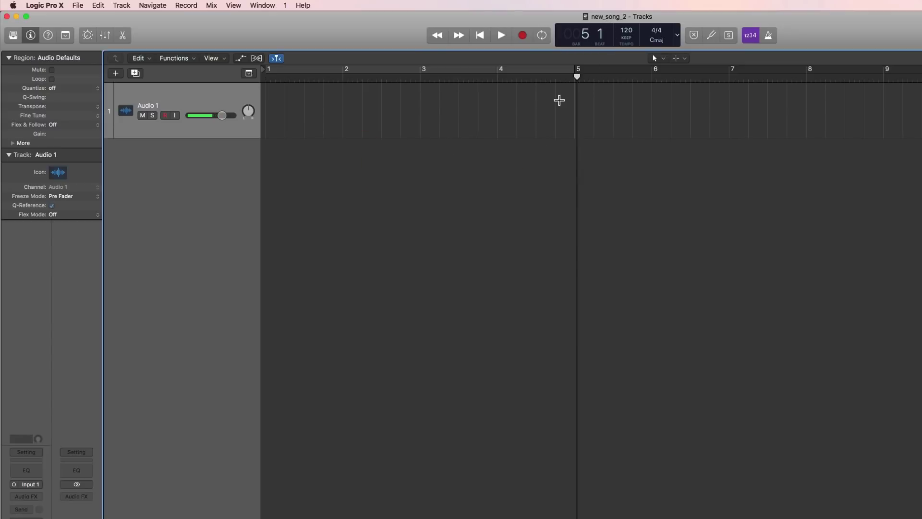
Switch to Finder to view the new_song_2 folder in aaaa_new_song, and return to Logic Pro X.
key("super+Tab")
left_click(516, 237)
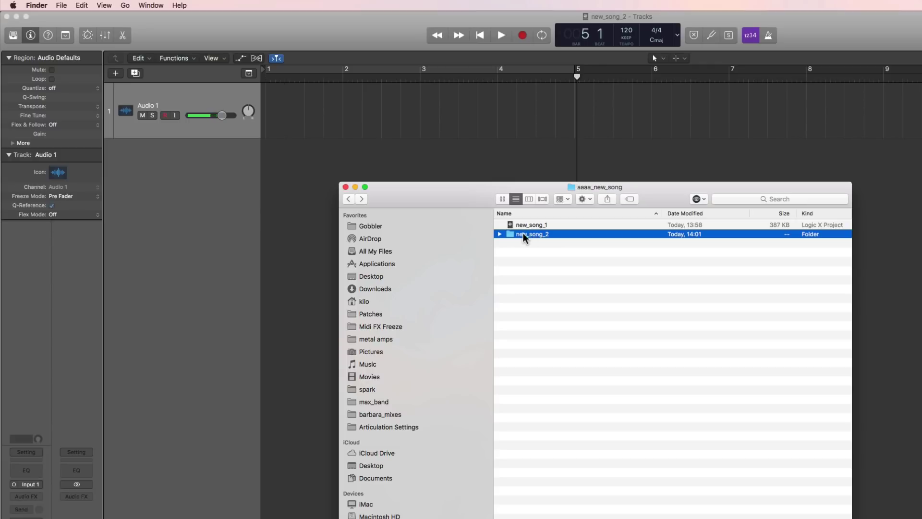
left_click(379, 42)
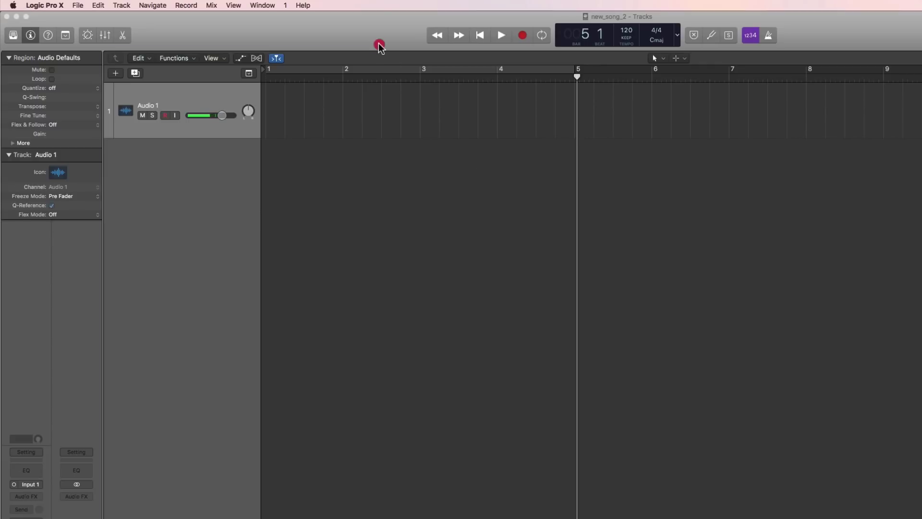
Record about four bars of audio on the Audio 1 track of new_song_2 from bar 1, and stop recording.
left_click(480, 36)
left_click(522, 36)
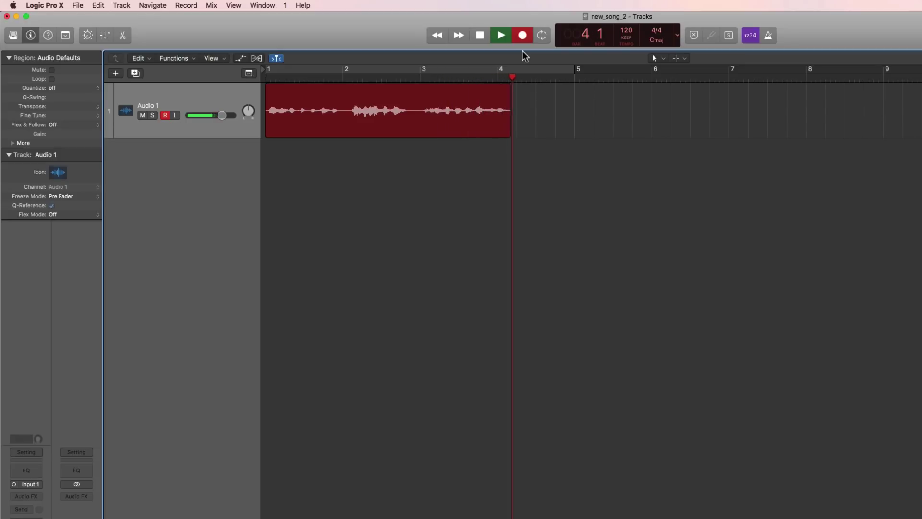
key("space")
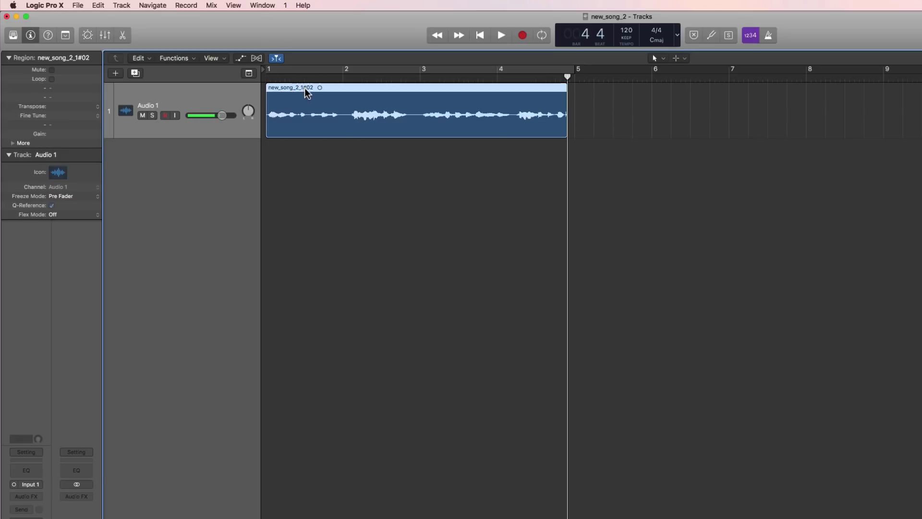
Switch to Finder, expand new_song_2 and its Audio Files folder, and select the newly recorded file new_song_2_1#02.aif.
key("super+Tab")
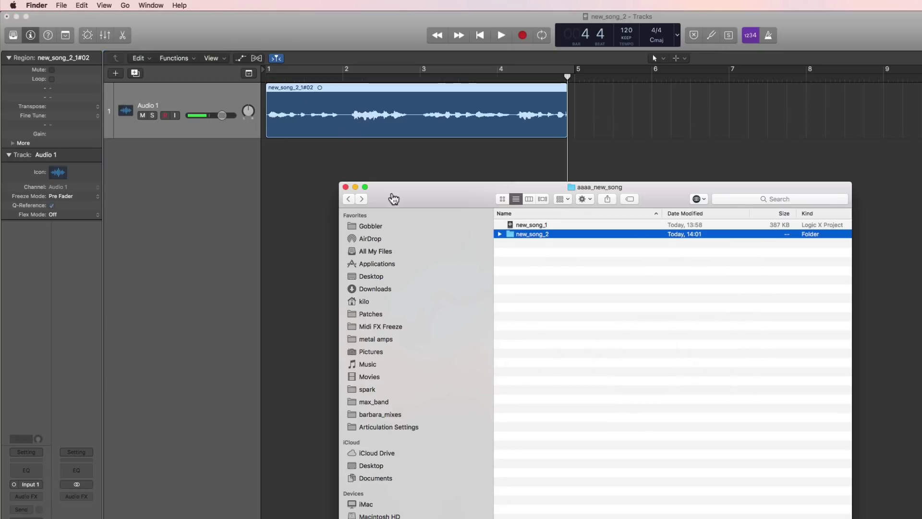
left_click(508, 235)
left_click(510, 234)
left_click(499, 234)
left_click(510, 252)
left_click(541, 263)
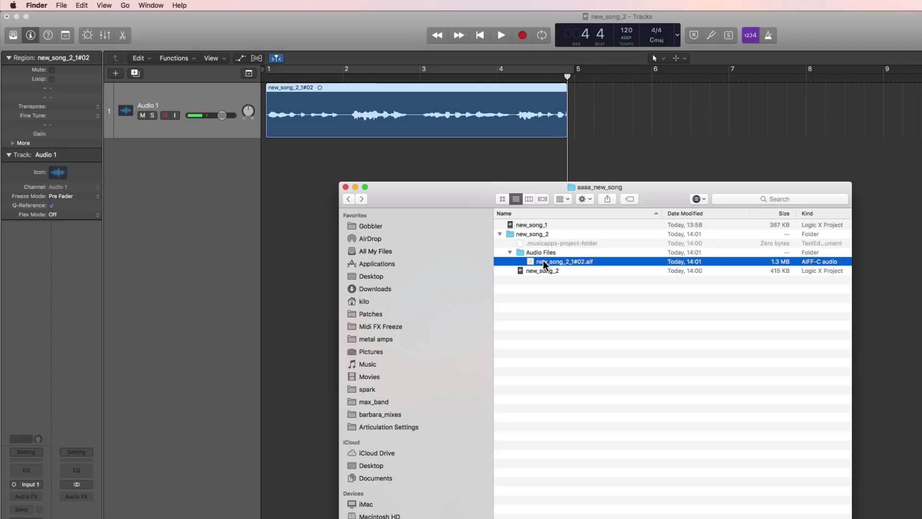
Collapse the new_song_2 folder and compare the new_song_1 package with the new_song_2 folder, selecting each in turn.
left_click(500, 234)
left_click(532, 226)
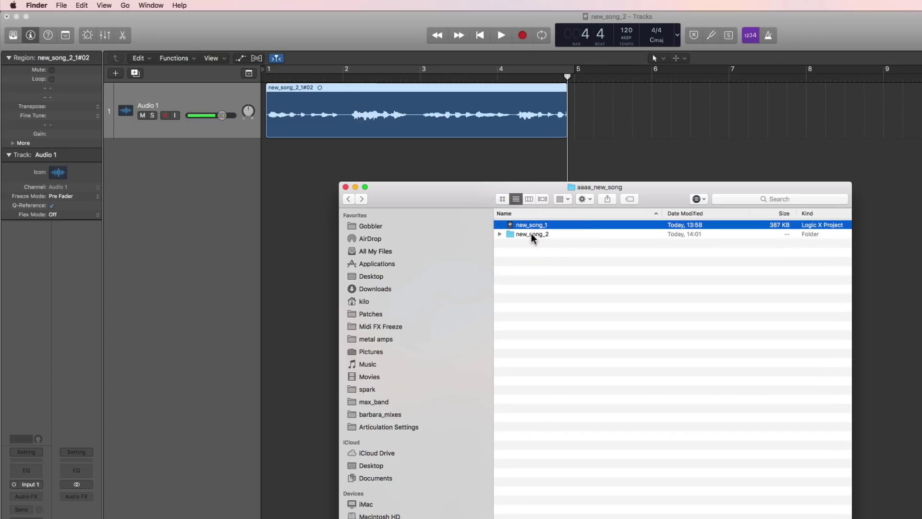
left_click(531, 235)
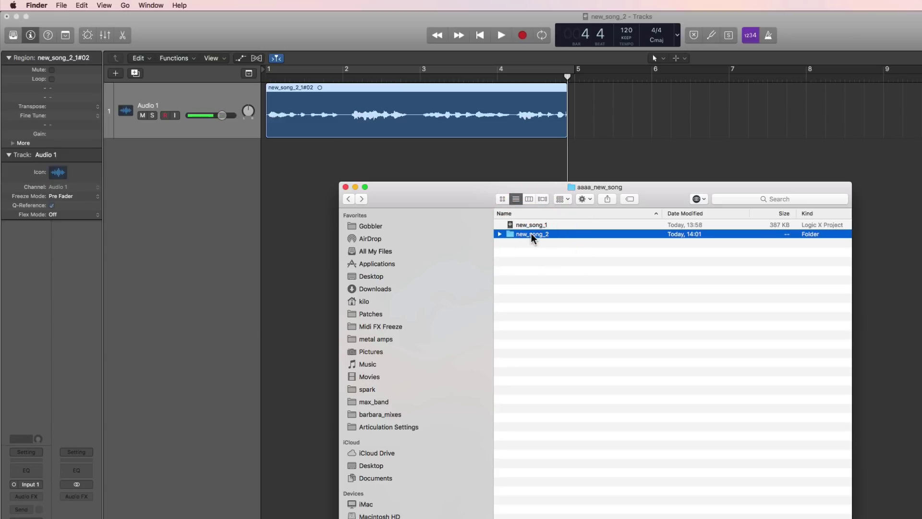
left_click(530, 225)
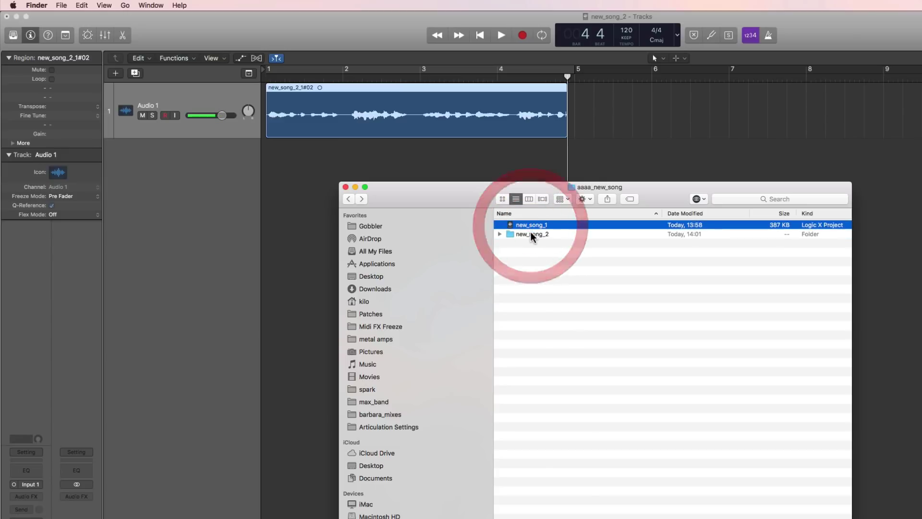
left_click(531, 233)
left_click(534, 225)
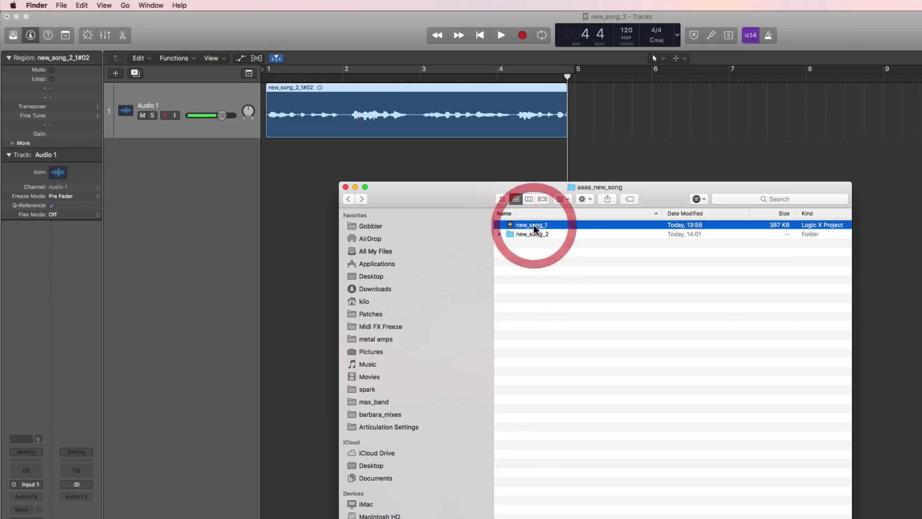
left_click(535, 233)
left_click(533, 225)
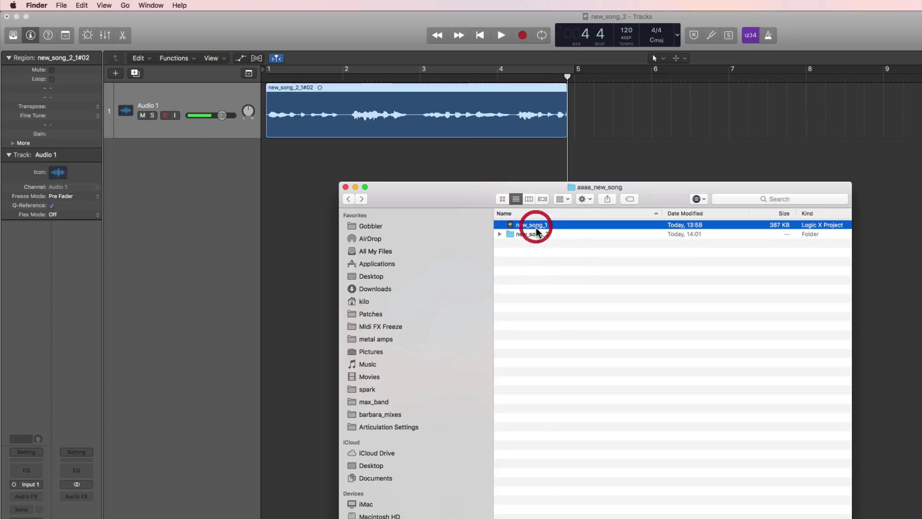
left_click(534, 234)
left_click(537, 225)
left_click(537, 234)
left_click(538, 225)
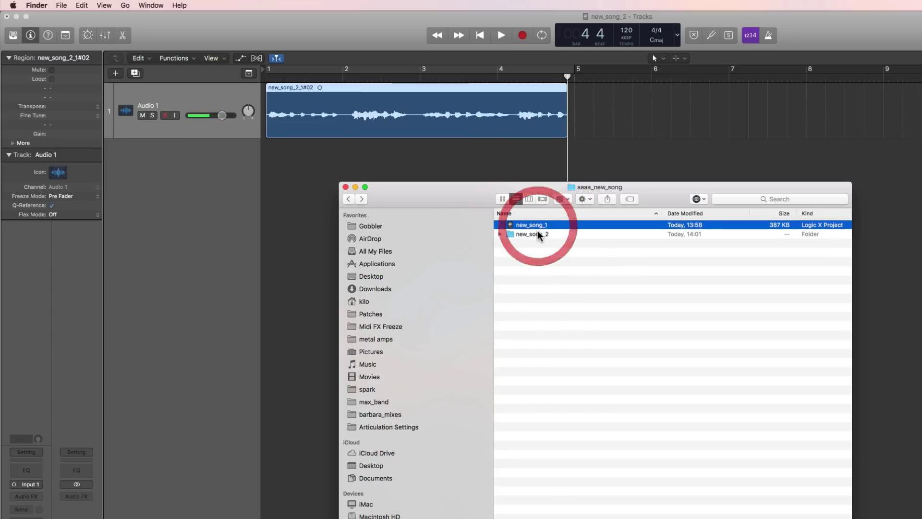
left_click(538, 233)
left_click(538, 226)
left_click(538, 234)
left_click(538, 225)
left_click(538, 234)
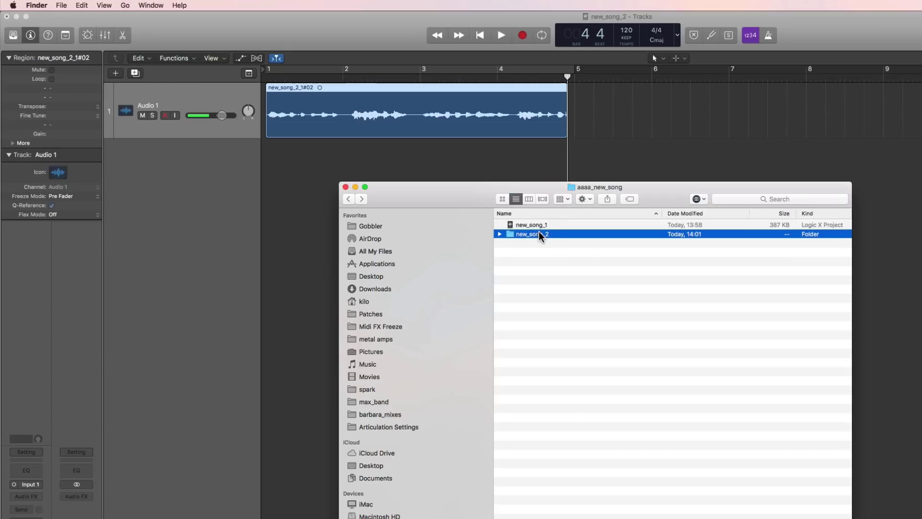
left_click(539, 225)
left_click(541, 235)
left_click(540, 225)
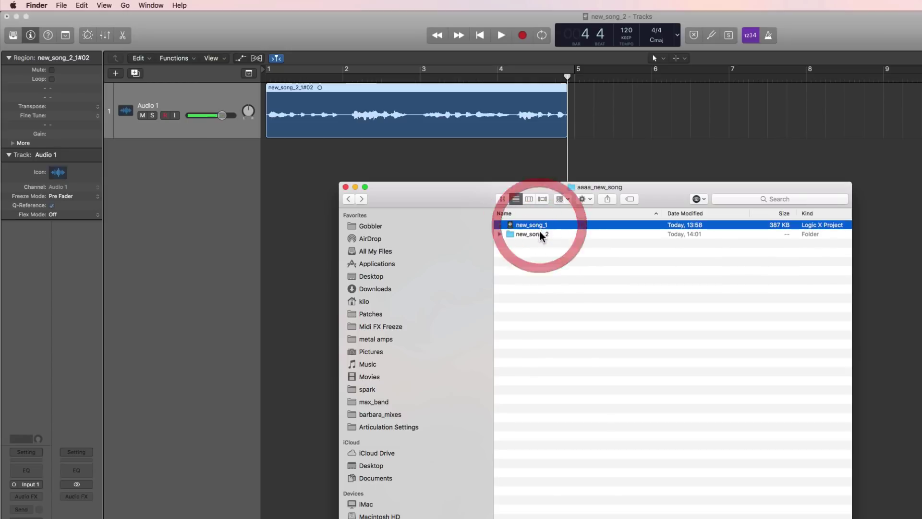
left_click(541, 234)
left_click(542, 225)
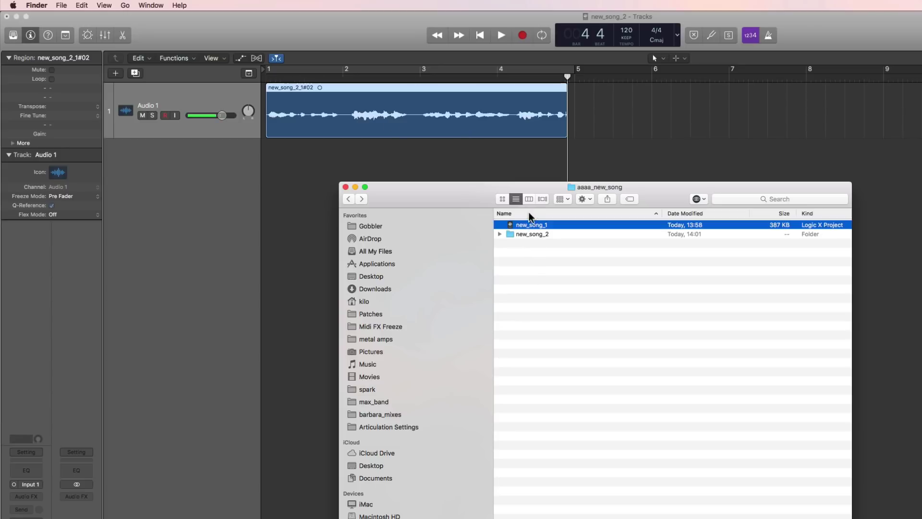
left_click(526, 234)
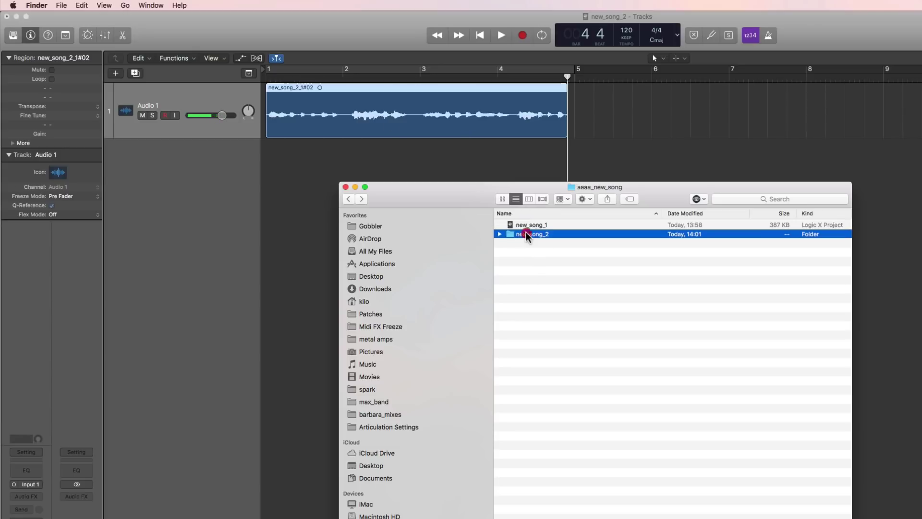
left_click(527, 223)
left_click(529, 233)
left_click(530, 226)
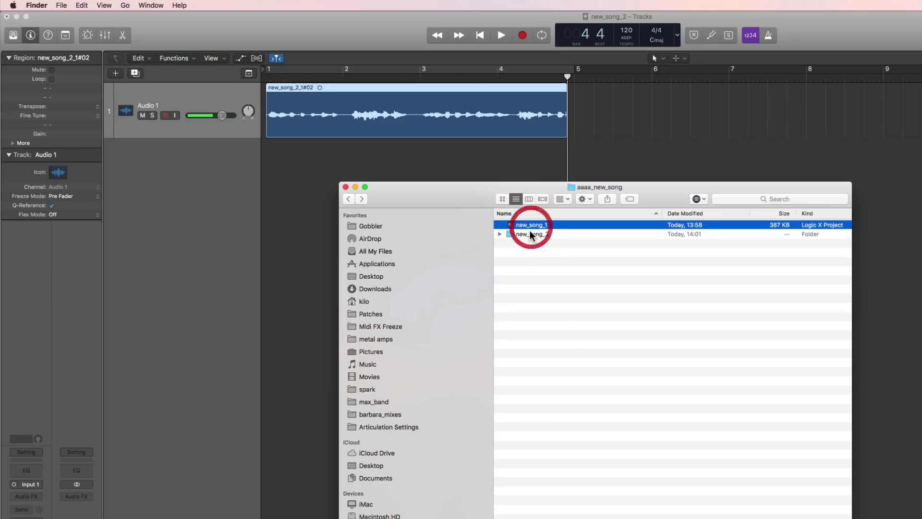
left_click(530, 233)
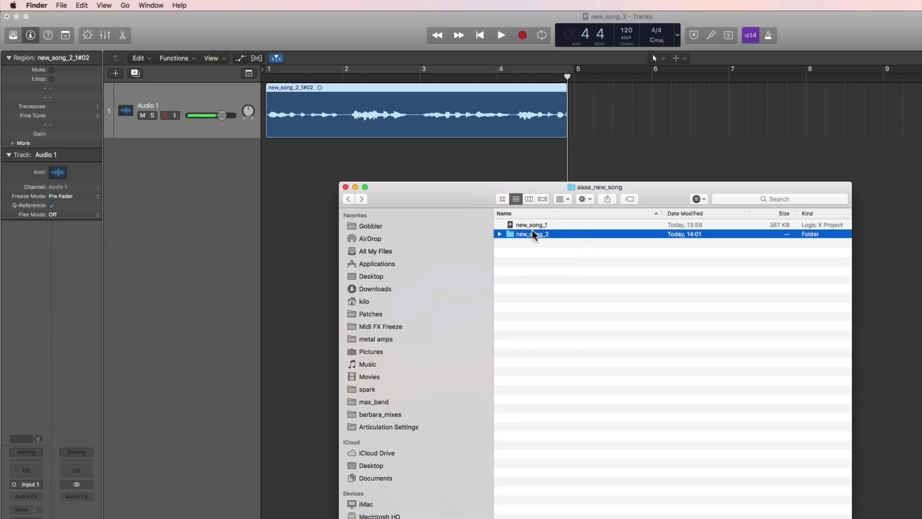
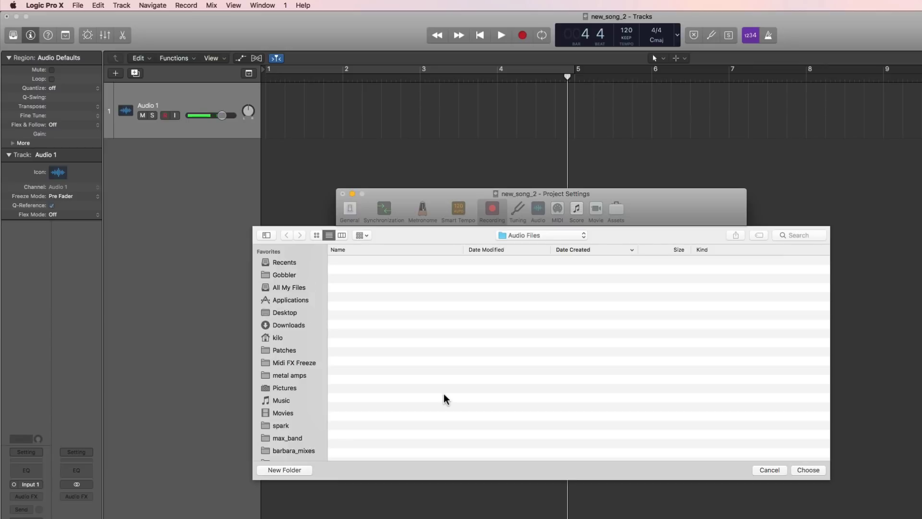
Set new_song_2's audio recording path to a new folder named aaaa_my_logic_audio_files on My Book, and close the project settings.
scroll(312, 413, "down", 10)
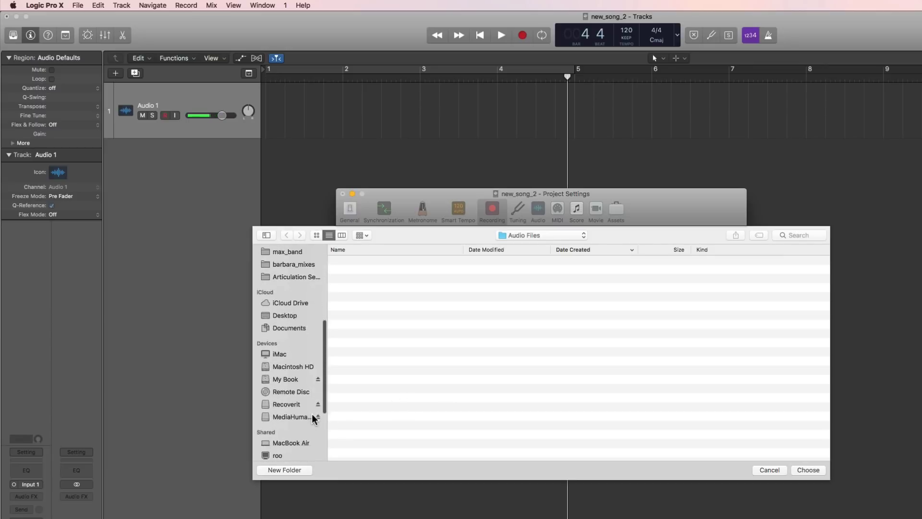
left_click(288, 358)
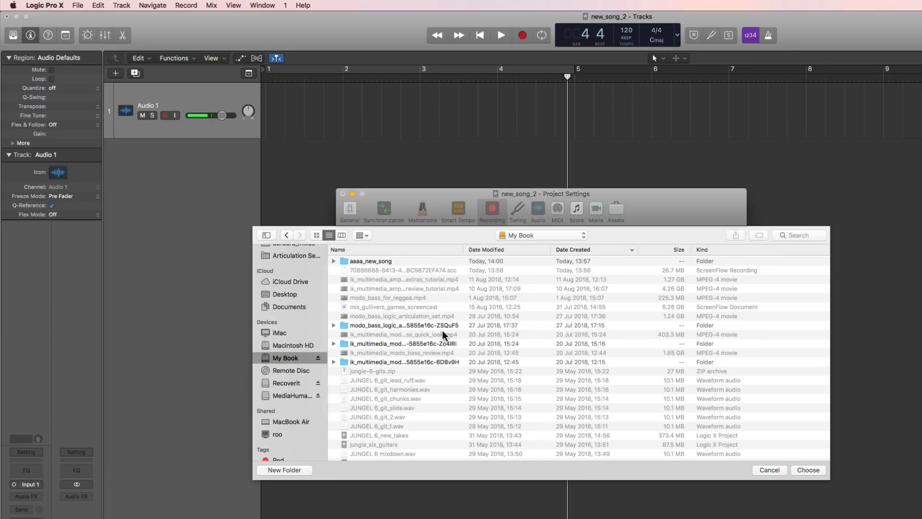
left_click(298, 468)
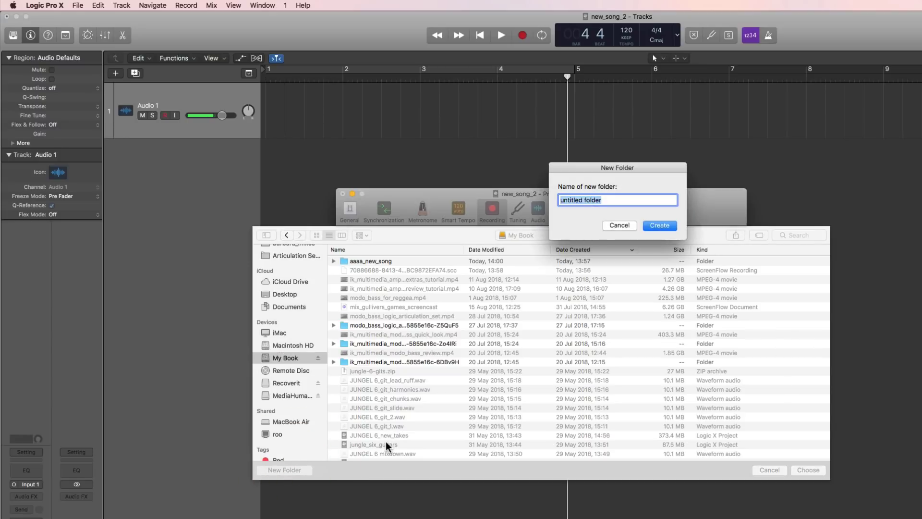
type("aaaa_my_logic_audio_files")
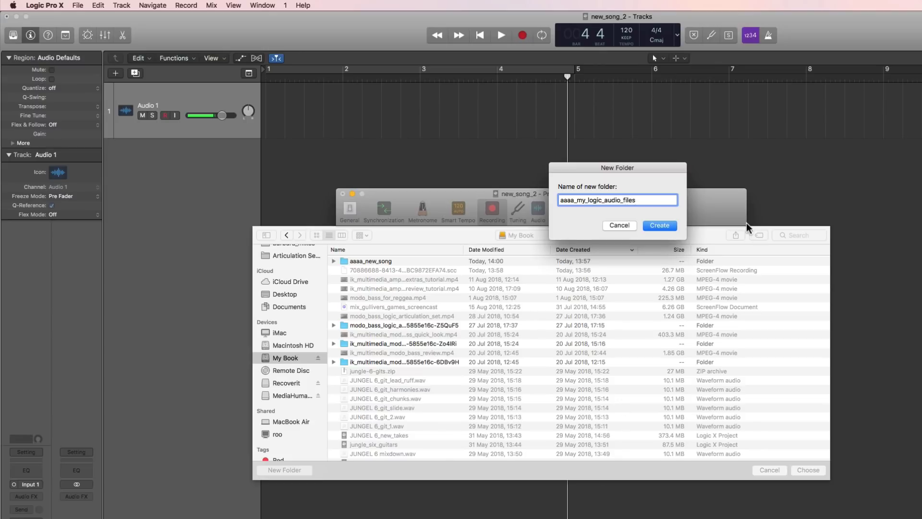
left_click(666, 227)
left_click(808, 470)
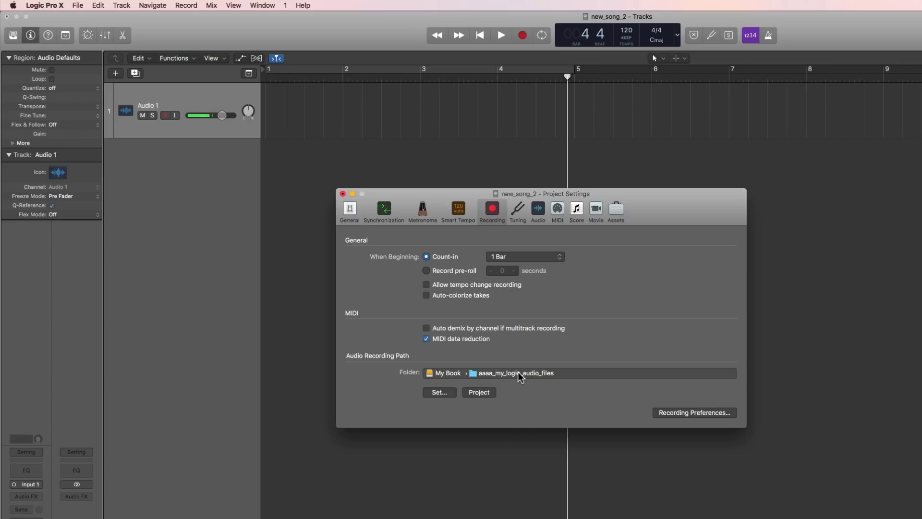
left_click(343, 193)
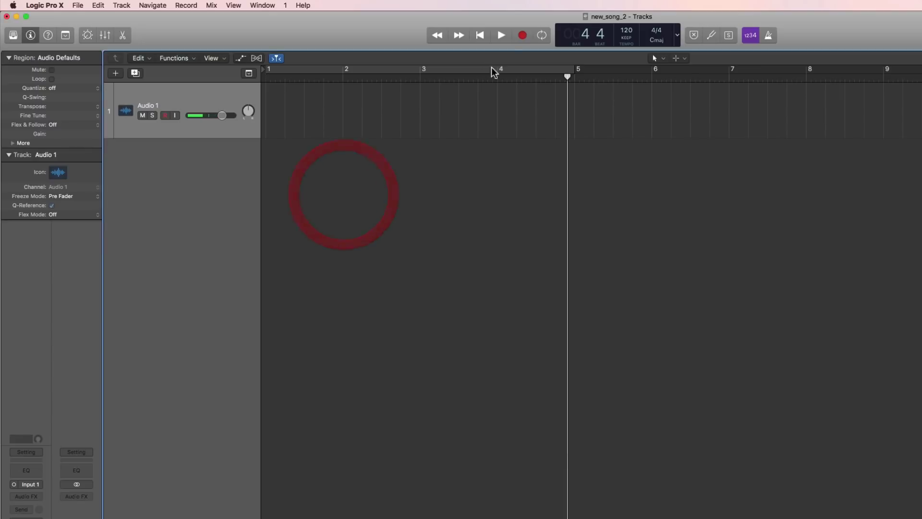
Record about two and a half bars of audio on the Audio 1 track from bar 1, and stop recording.
left_click(480, 35)
left_click(522, 36)
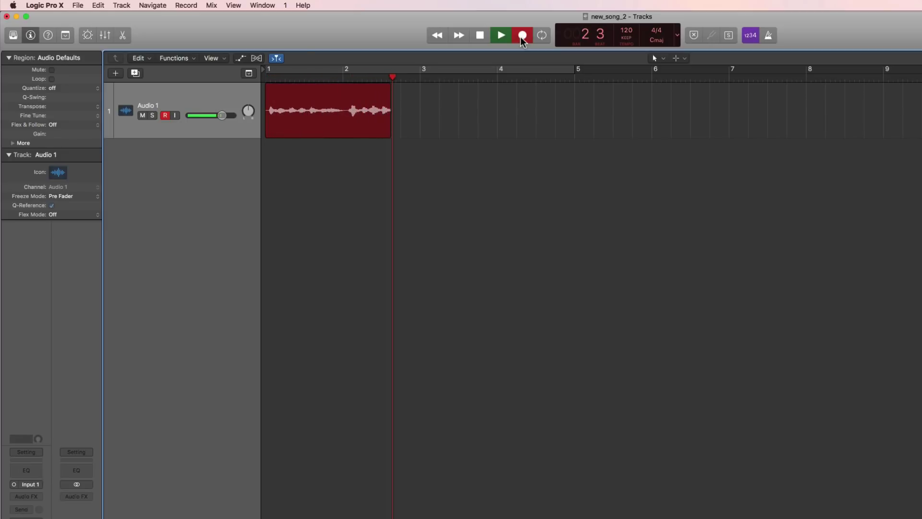
key("space")
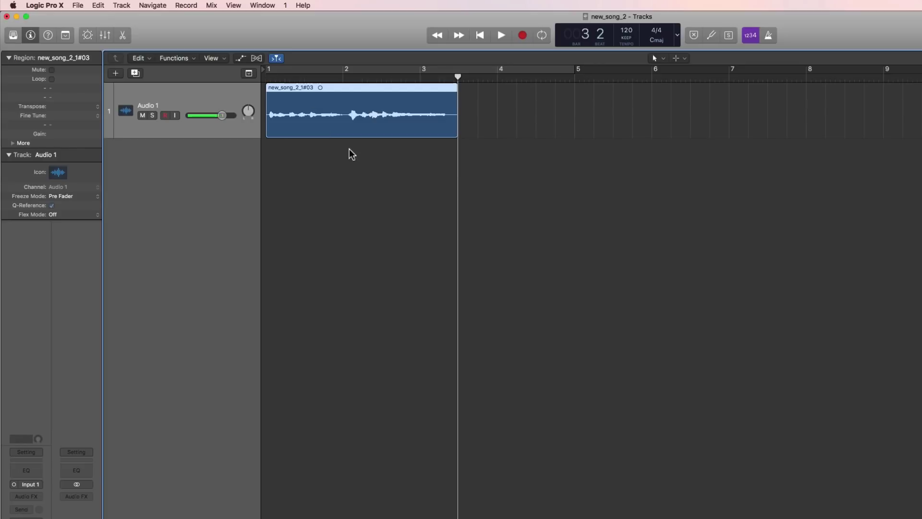
Switch to Finder, expand the new_song_2 folder, and check its Audio Files folder for the new recording.
key("super+Tab")
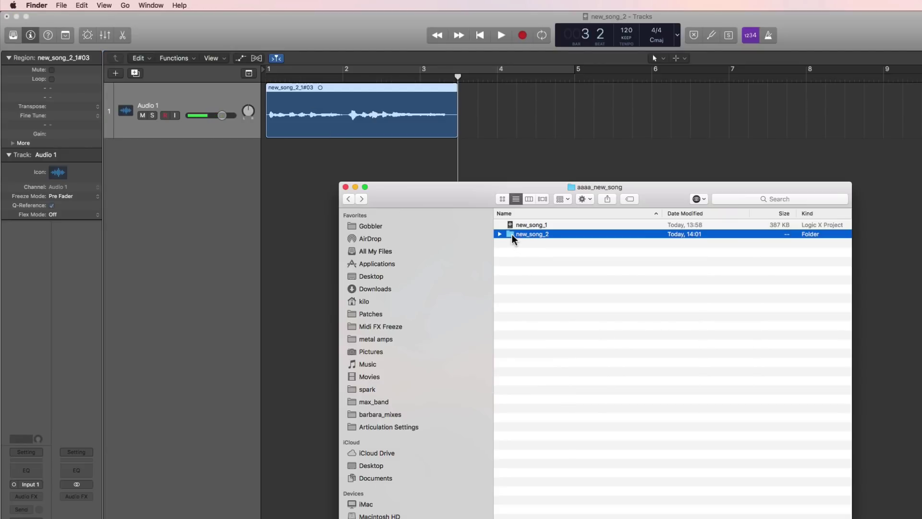
left_click(500, 234)
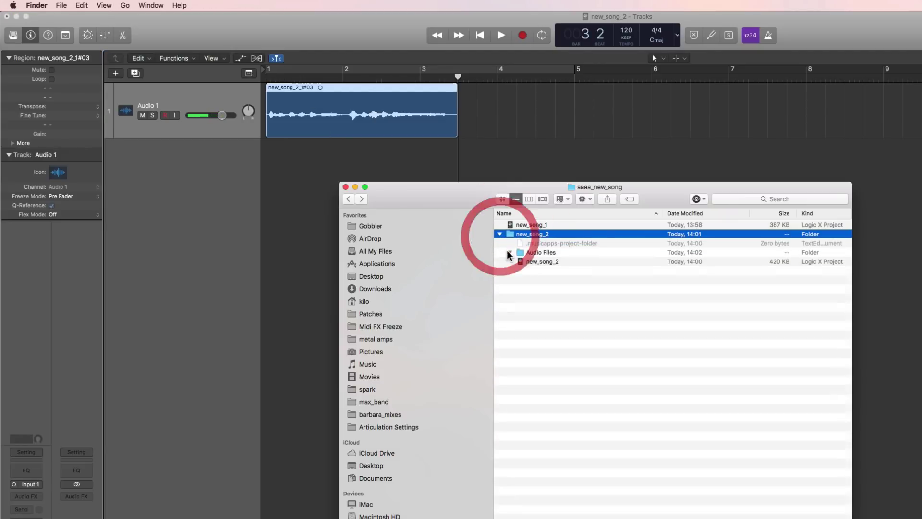
left_click(512, 253)
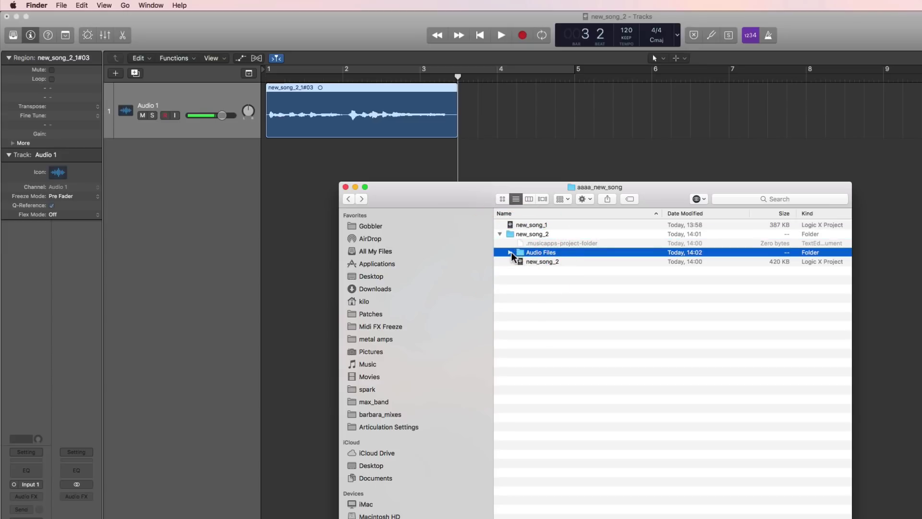
left_click(512, 252)
Open aaaa_my_logic_audio_files on the My Book drive, select new_song_2_1#03.aif, and return to the drive's top level.
left_click(350, 200)
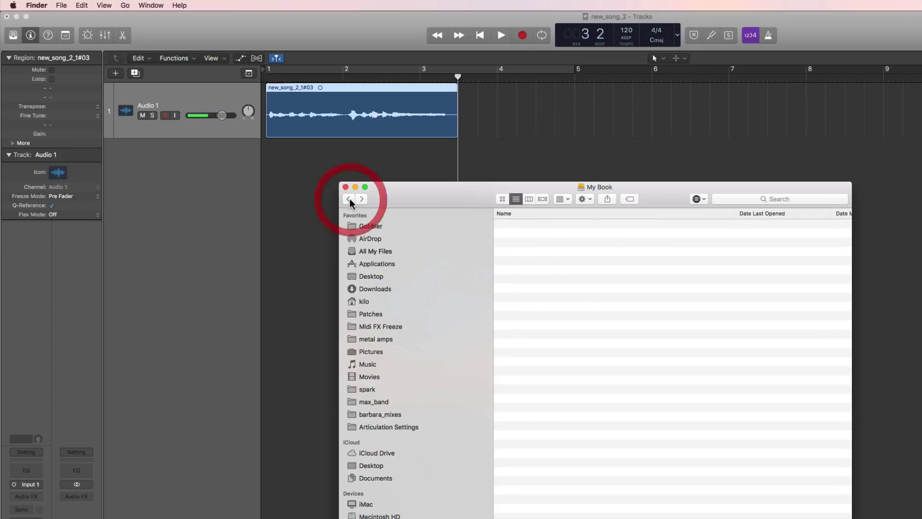
left_click(519, 224)
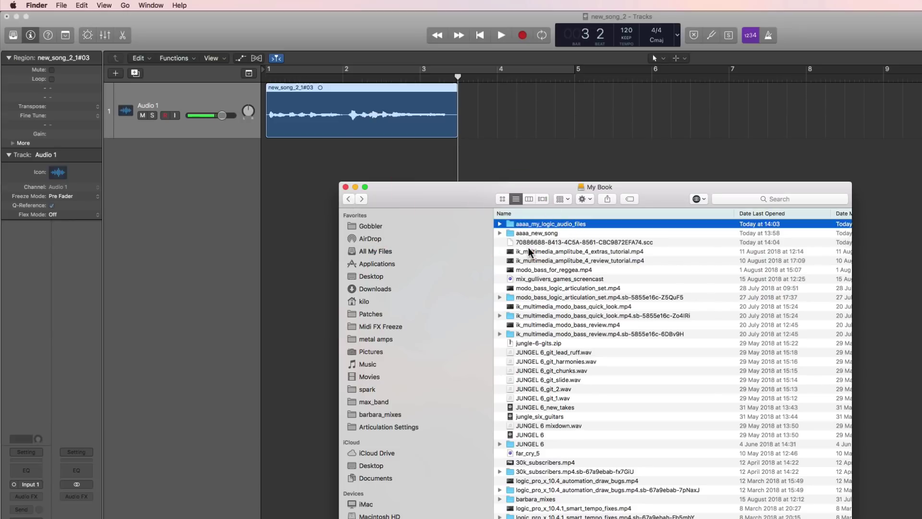
double_click(511, 225)
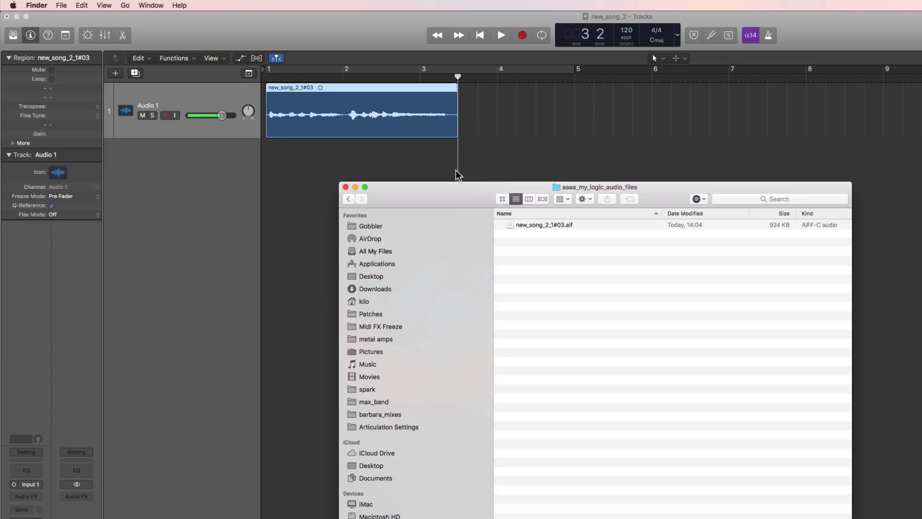
left_click(528, 224)
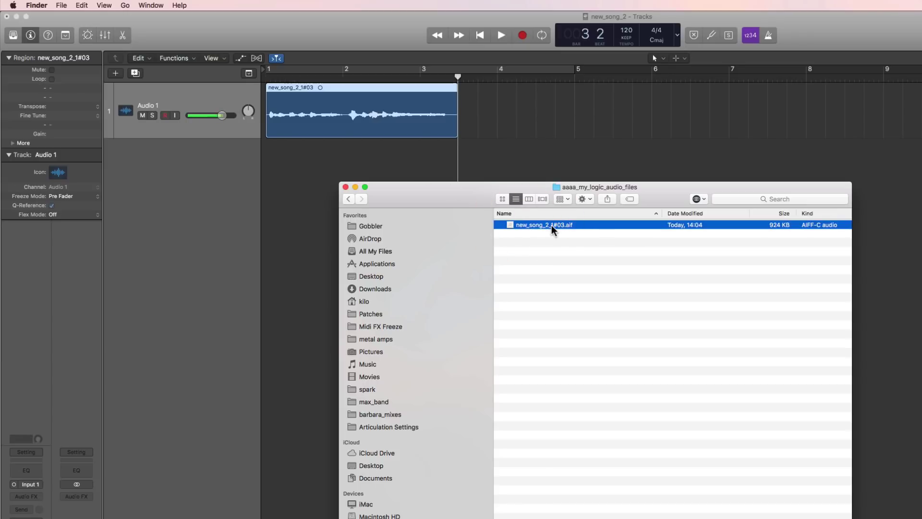
left_click(350, 200)
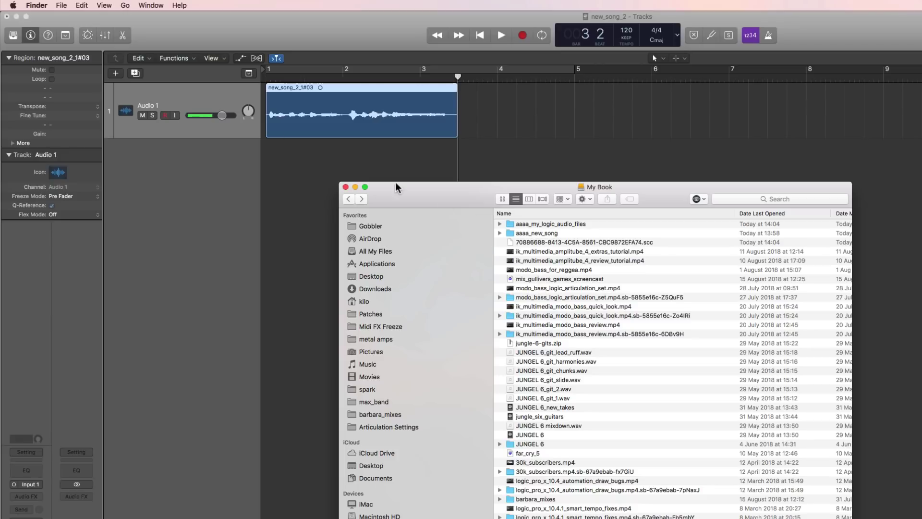
Return to Logic Pro X, open the Save As dialog for new_song_2, and turn off copying audio files into the project.
left_click(174, 18)
left_click(77, 5)
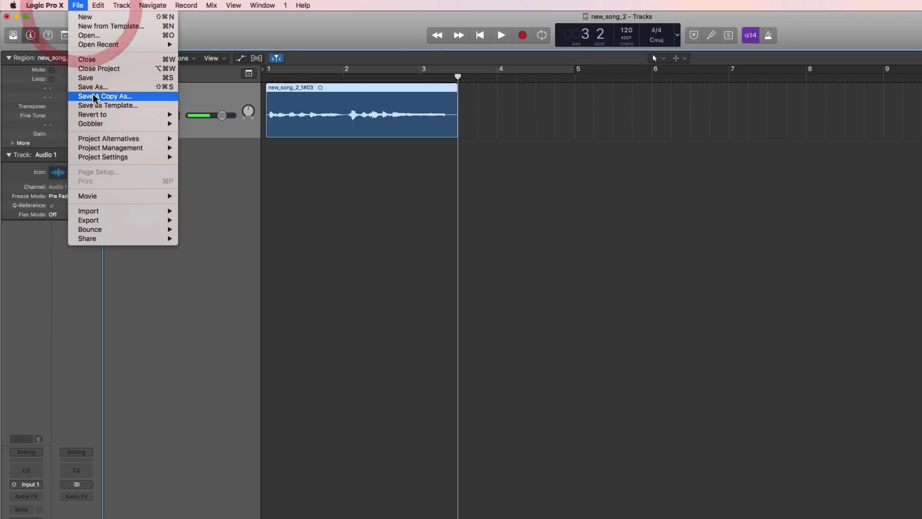
left_click(115, 96)
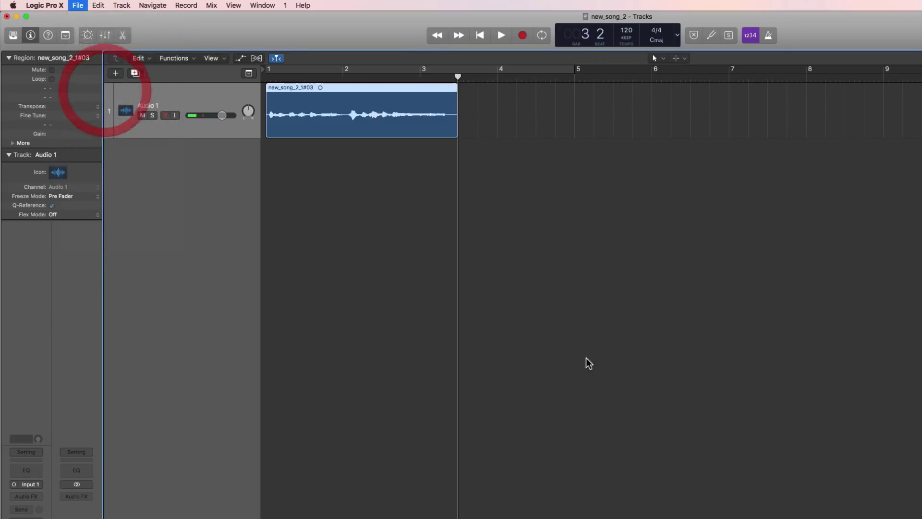
left_click(621, 379)
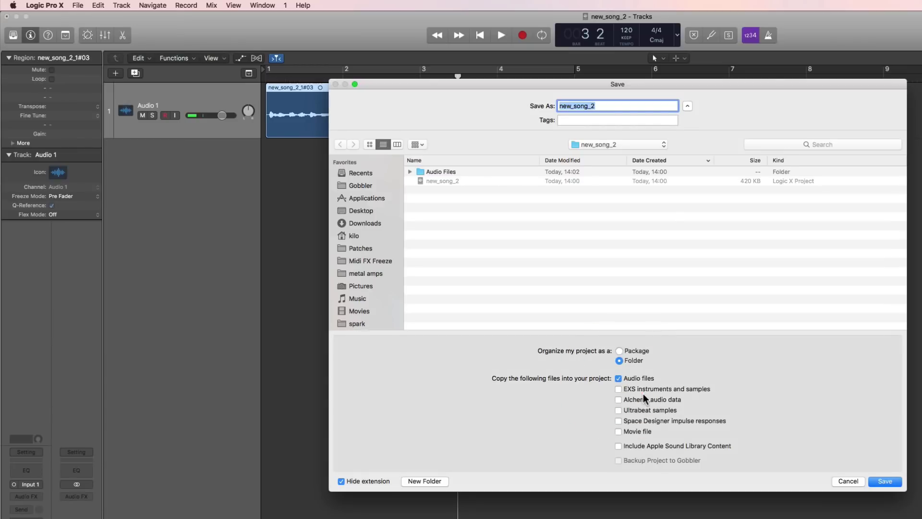
left_click(619, 379)
Try organizing the project as a package, switch back to Folder, and toggle copying audio files on and off.
left_click(621, 351)
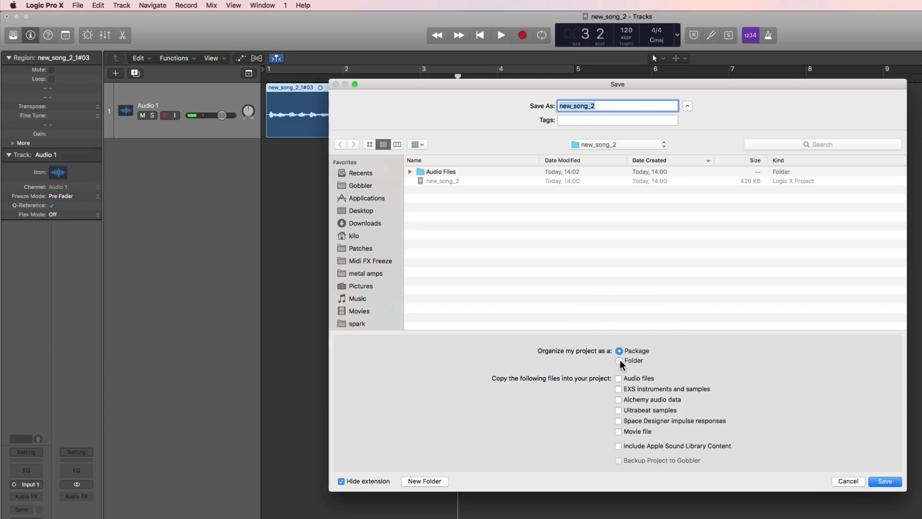
left_click(621, 360)
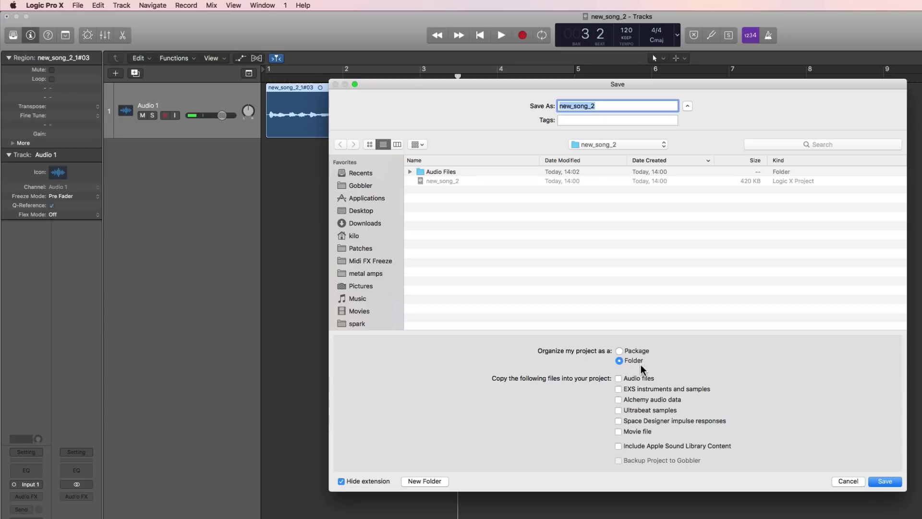
left_click(618, 378)
left_click(619, 413)
left_click(619, 378)
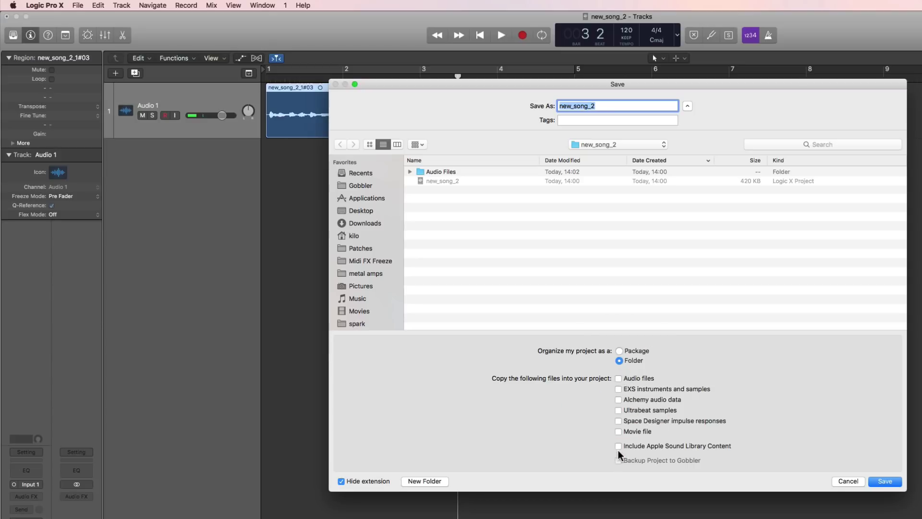